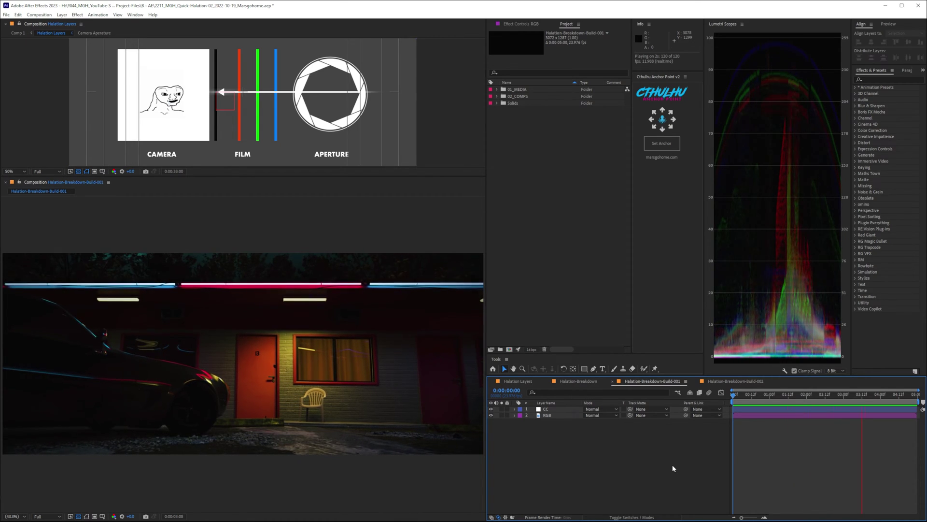
Step: Stop the preview, duplicate the RGB layer from the Edit menu and name the copy 'Halation'
key("space")
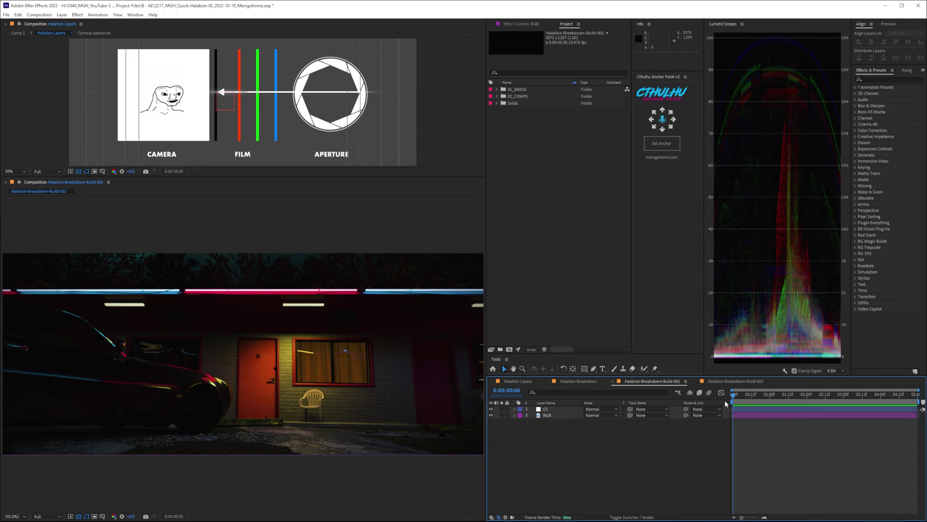
left_click(553, 416)
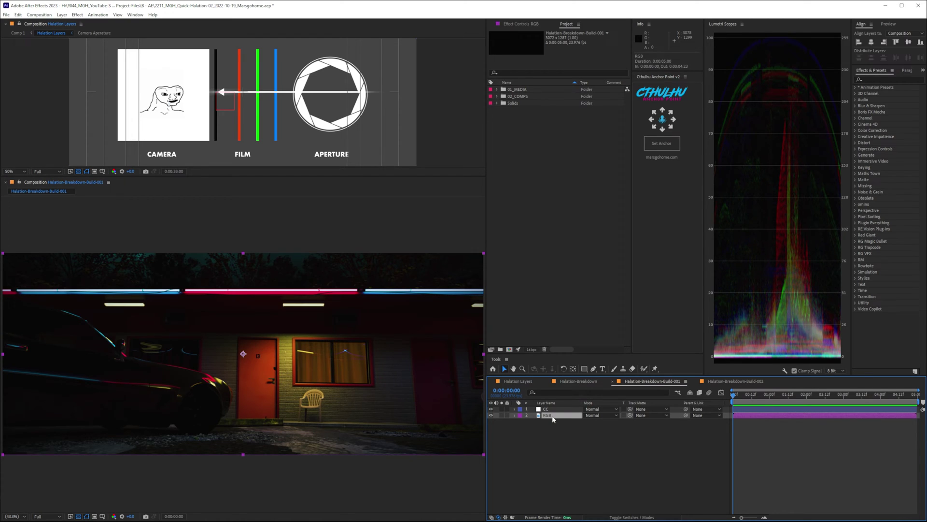
key("ctrl+shift+a")
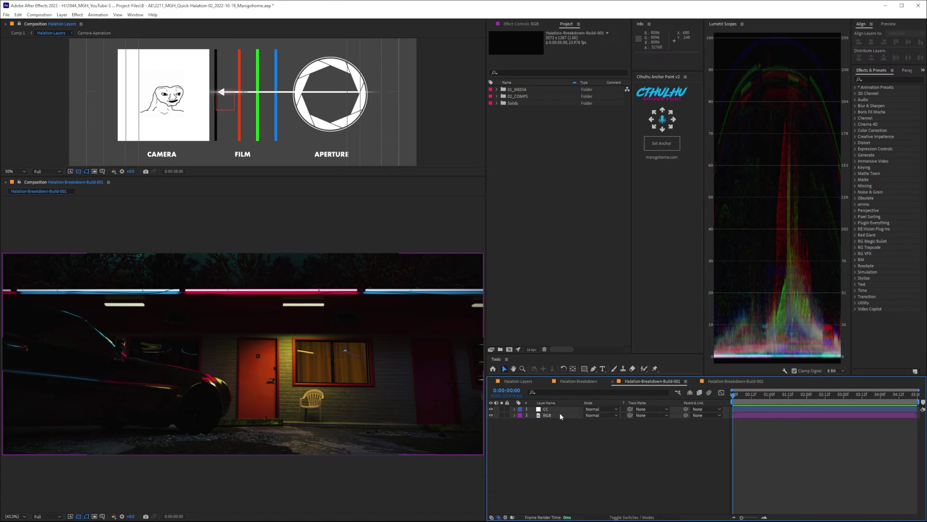
left_click(559, 417)
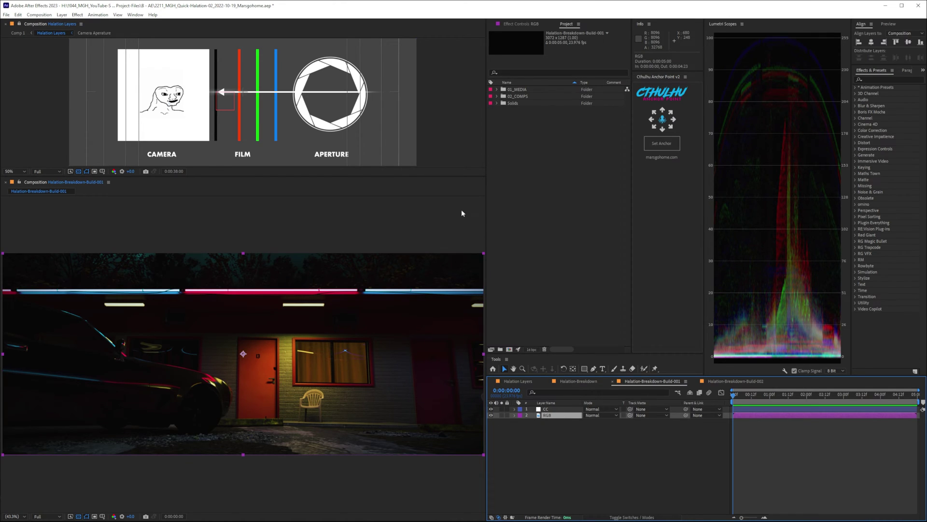
left_click(18, 14)
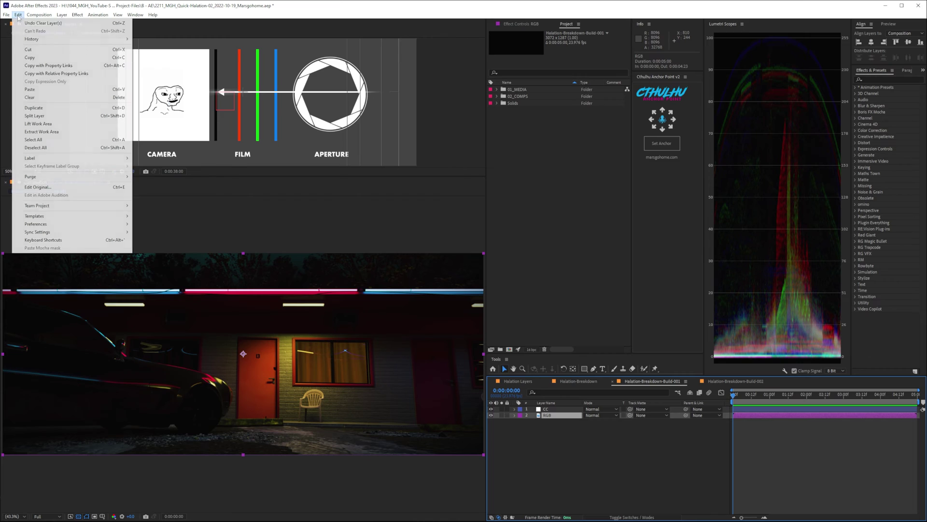
left_click(29, 91)
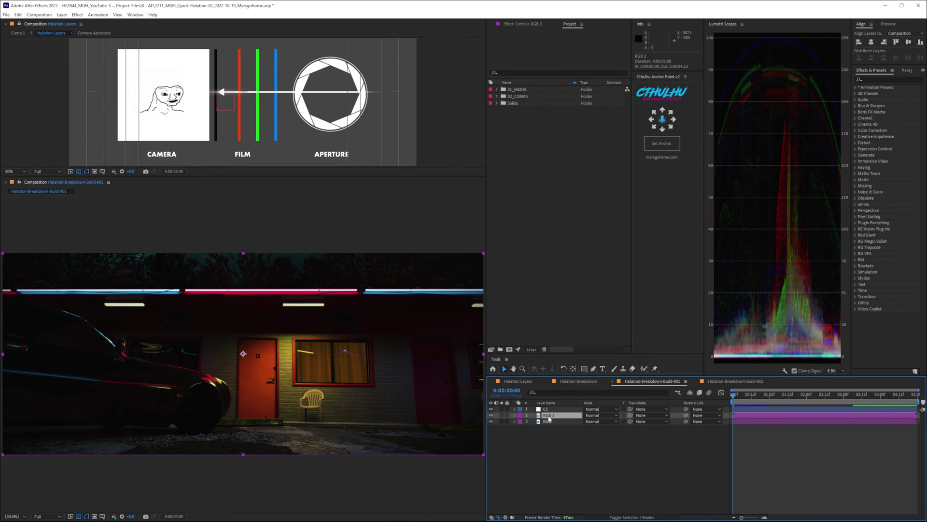
type("Halation")
key("Return")
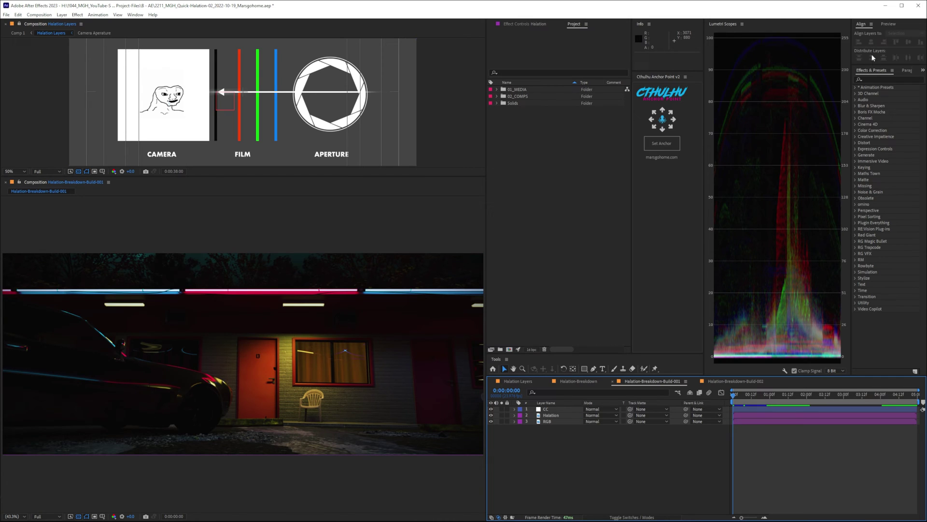
Step: Apply Levels to the Halation layer and raise Input Black until only the bright lights remain
left_click(877, 81)
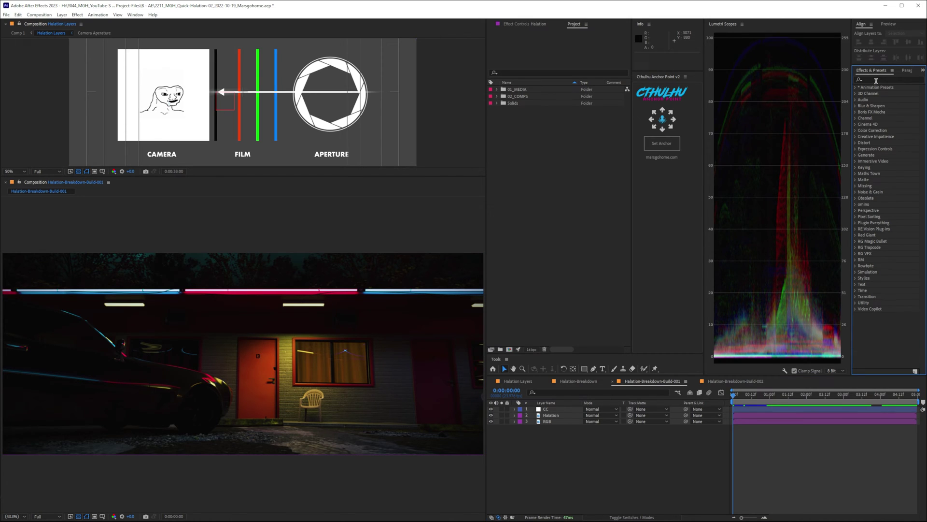
left_click(876, 81)
type("level")
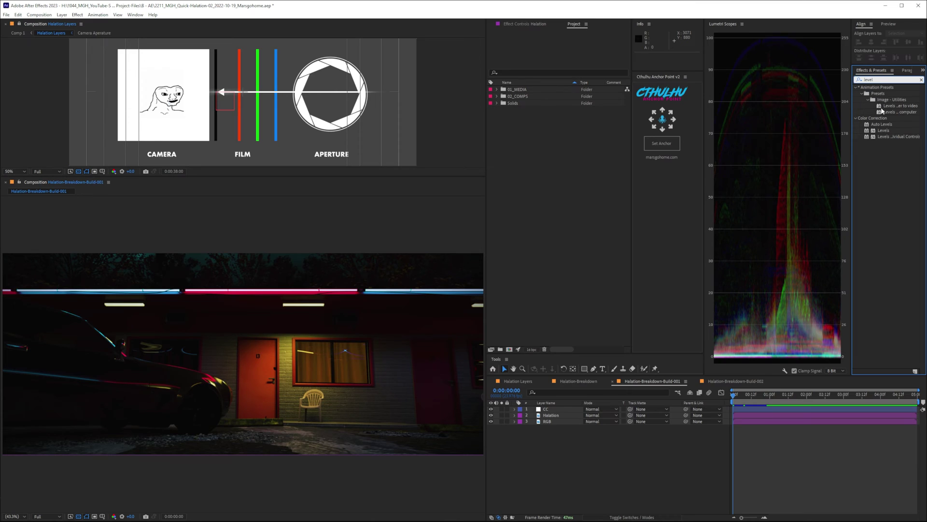
left_click(882, 131)
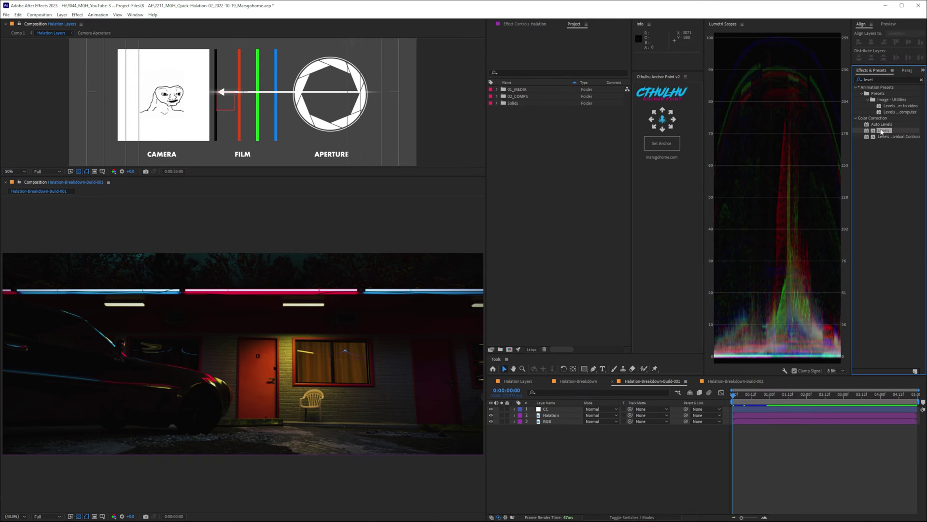
left_click_drag(882, 131, 580, 416)
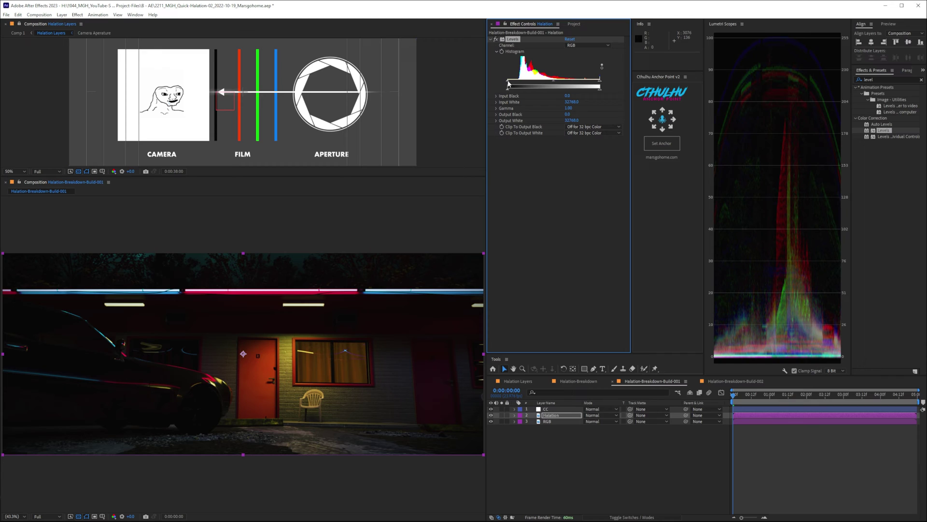
left_click_drag(508, 83, 578, 83)
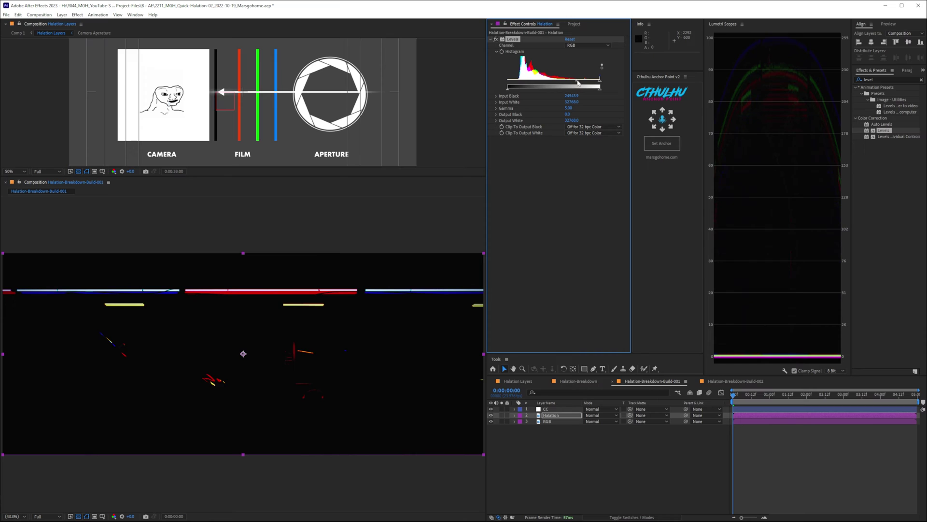
Step: Add a Curves effect to the Halation layer
left_click(520, 216)
left_click(880, 79)
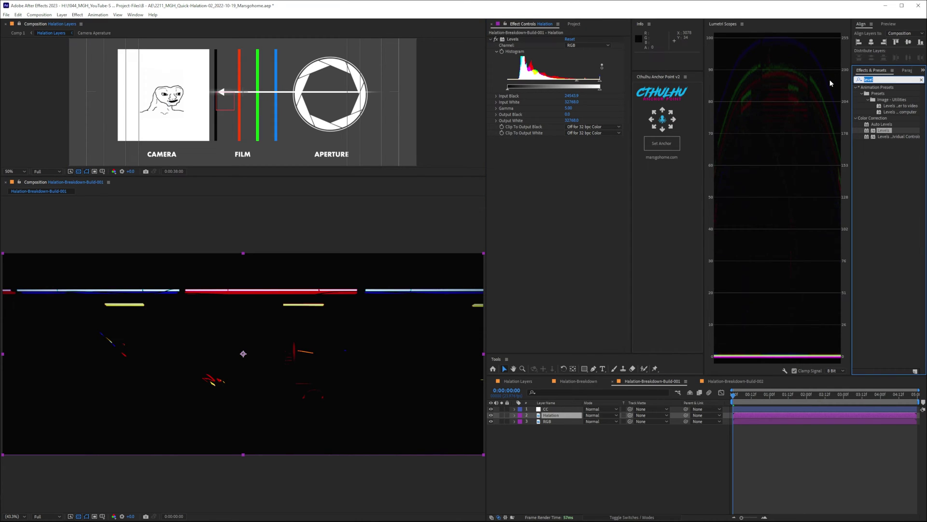
type("curv")
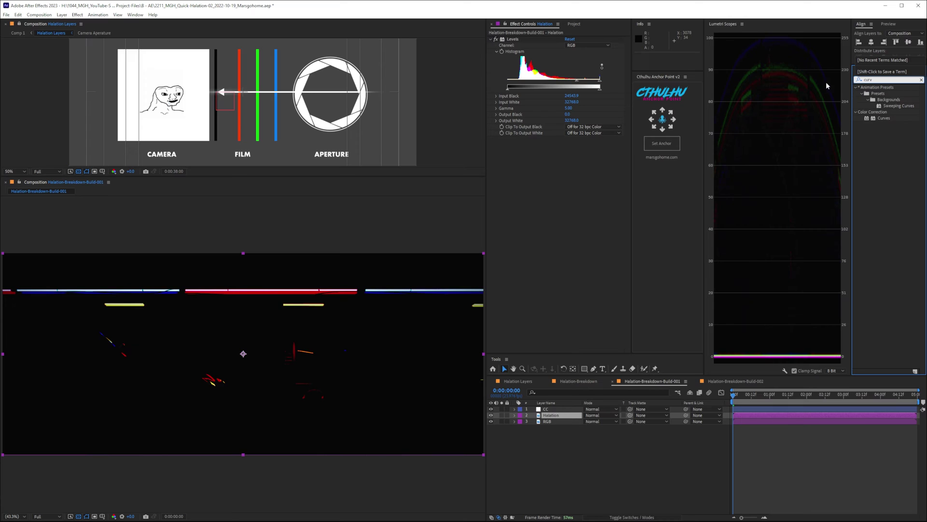
double_click(878, 119)
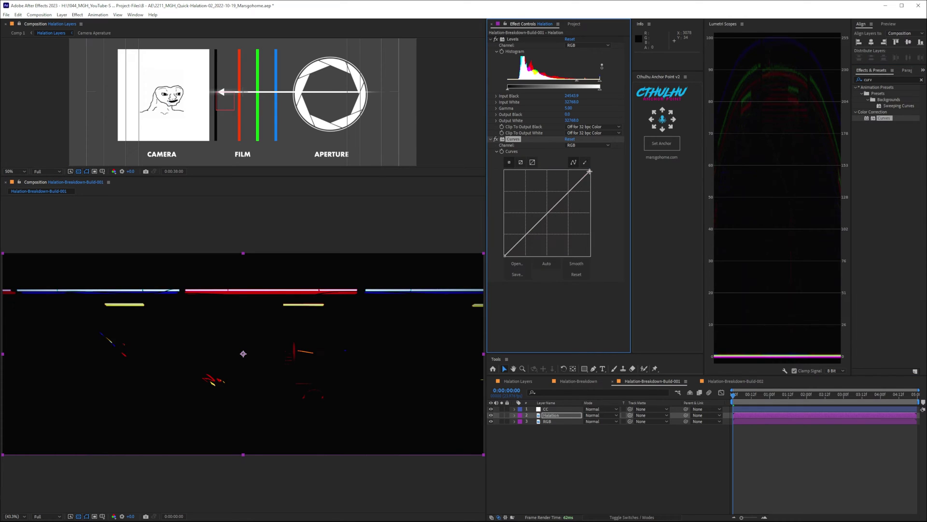
Step: Bend the RGB curve downward to darken the lights and lower Levels gamma to 3.68
mouse_move(589, 171)
left_mouse_down()
mouse_move(586, 180)
mouse_move(590, 170)
left_mouse_up()
left_click(578, 145)
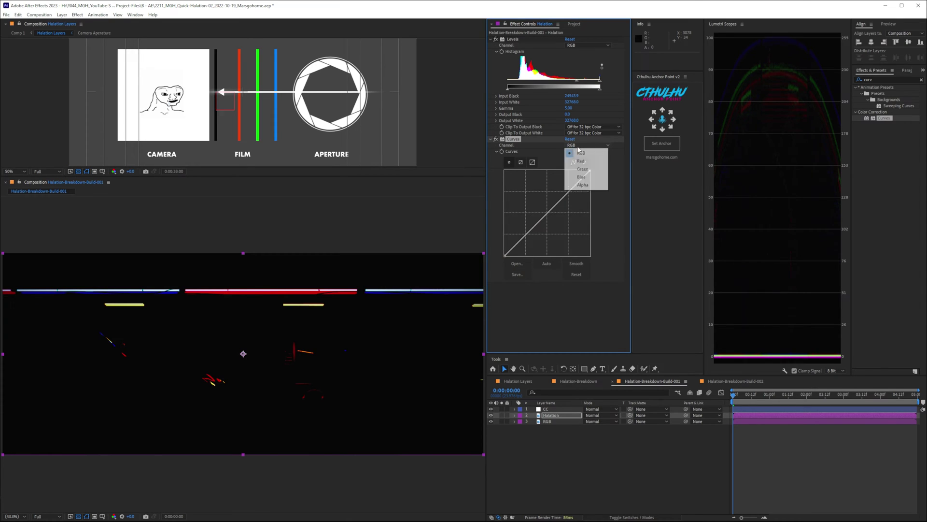
left_click(608, 162)
left_click_drag(592, 171, 602, 267)
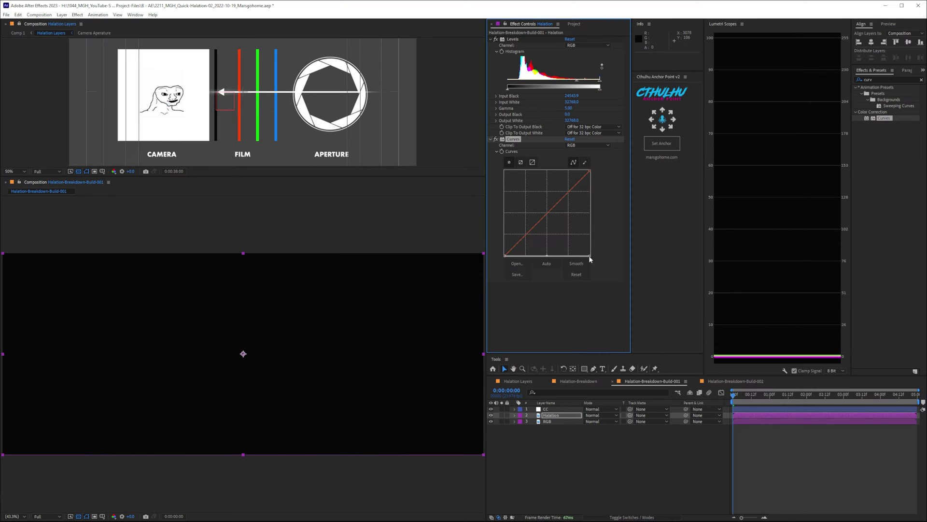
left_click_drag(589, 256, 598, 182)
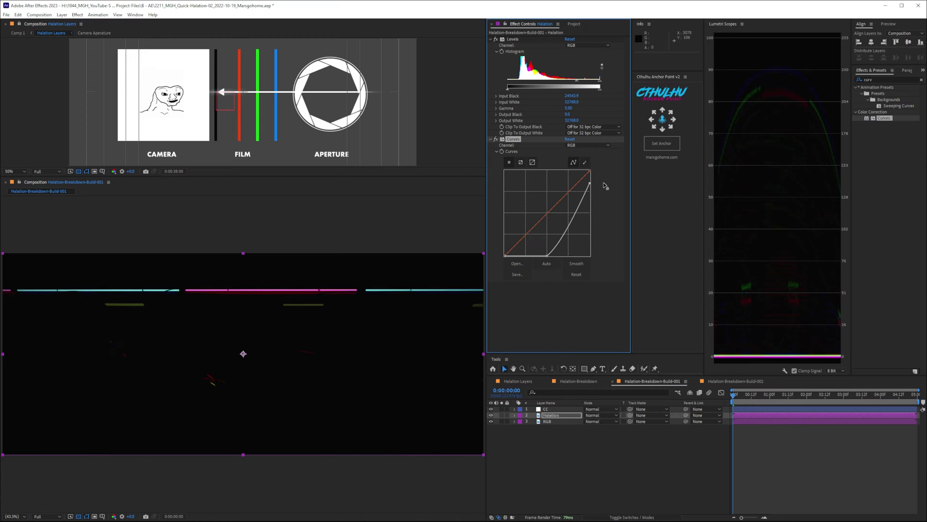
left_click_drag(577, 83, 578, 82)
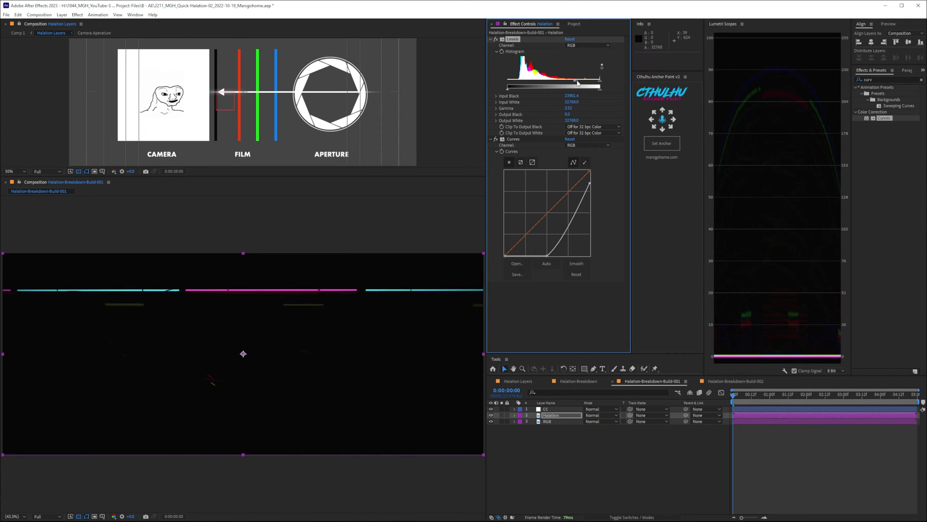
left_click_drag(590, 183, 594, 180)
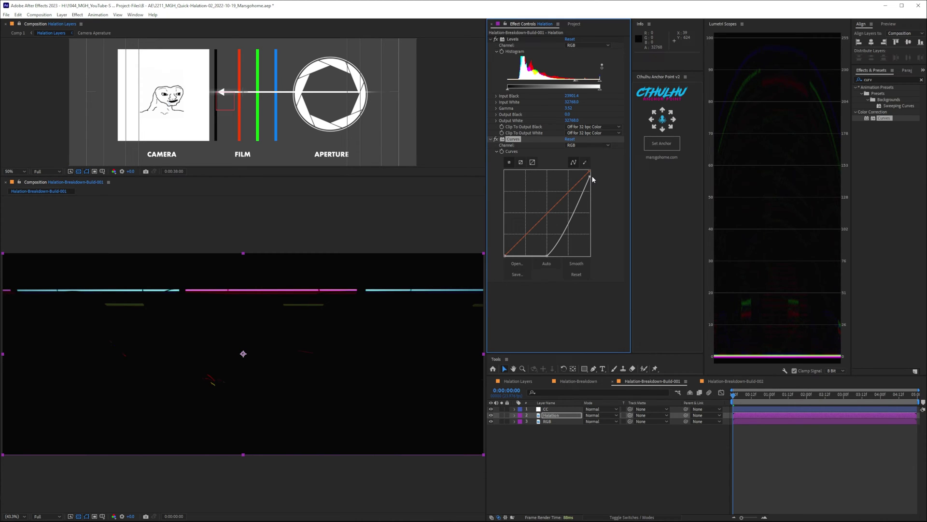
left_click(921, 80)
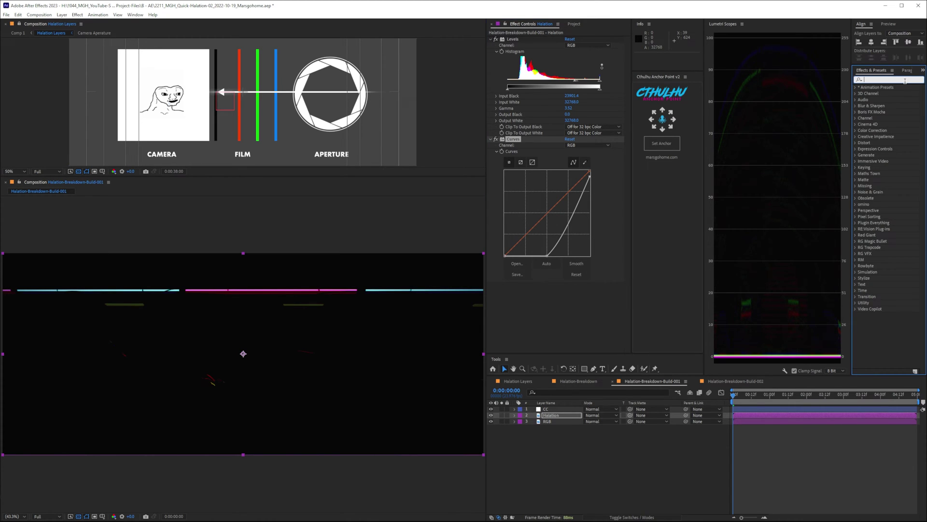
Step: Apply Shift Channels to Halation with Take Blue From set to Full Off
type("shift")
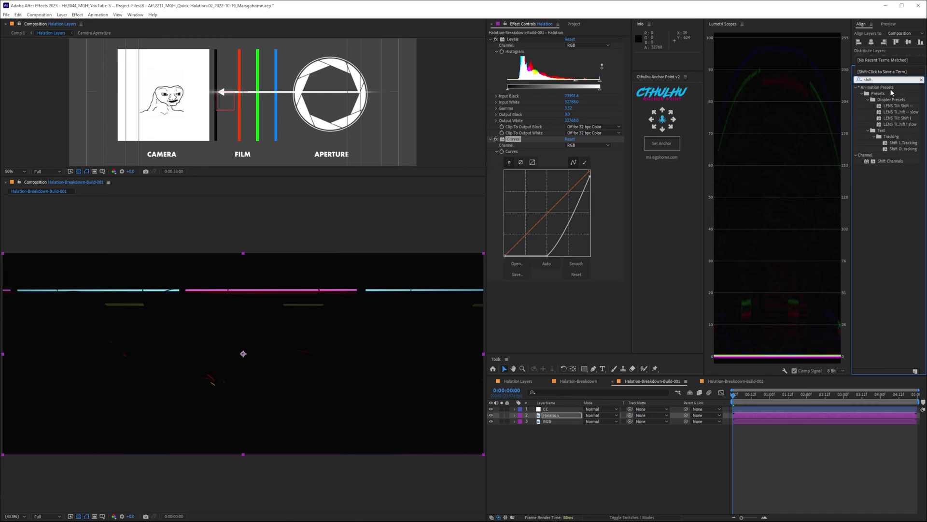
left_click_drag(890, 161, 541, 312)
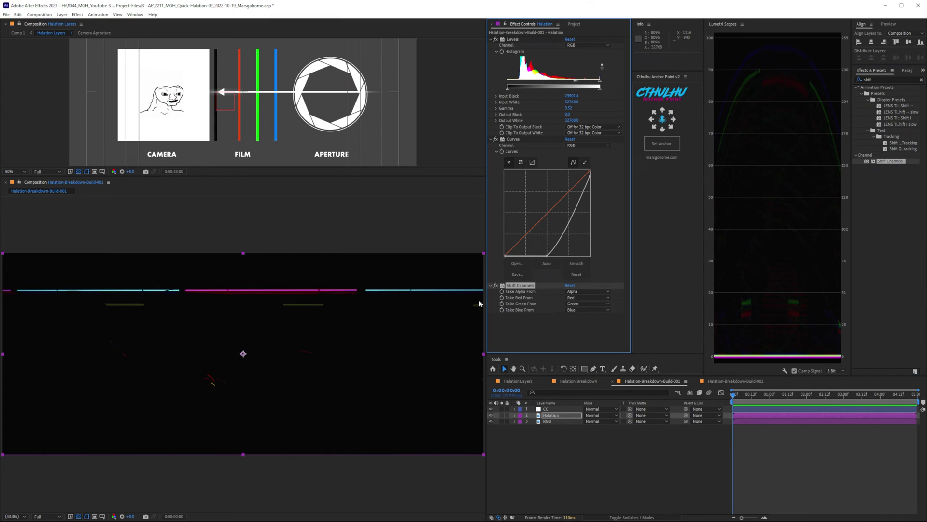
left_click(587, 309)
left_click(535, 320)
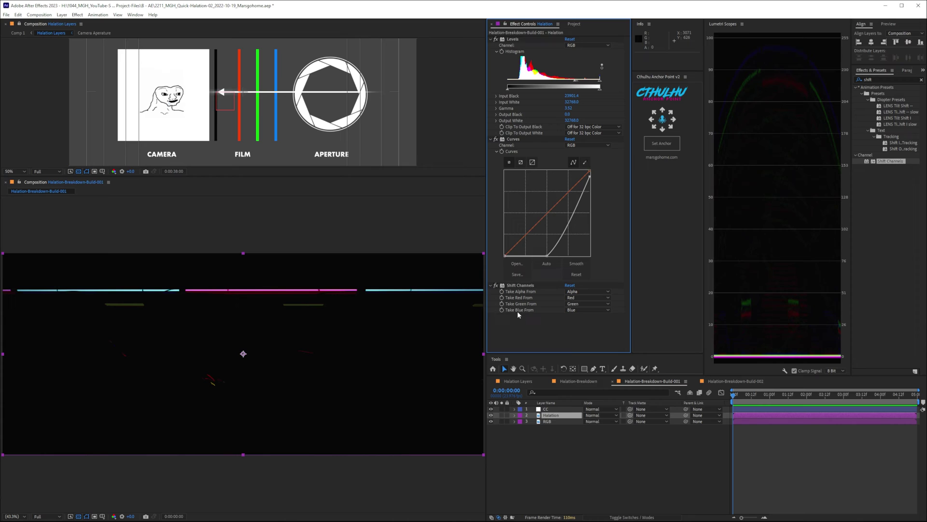
left_click(586, 310)
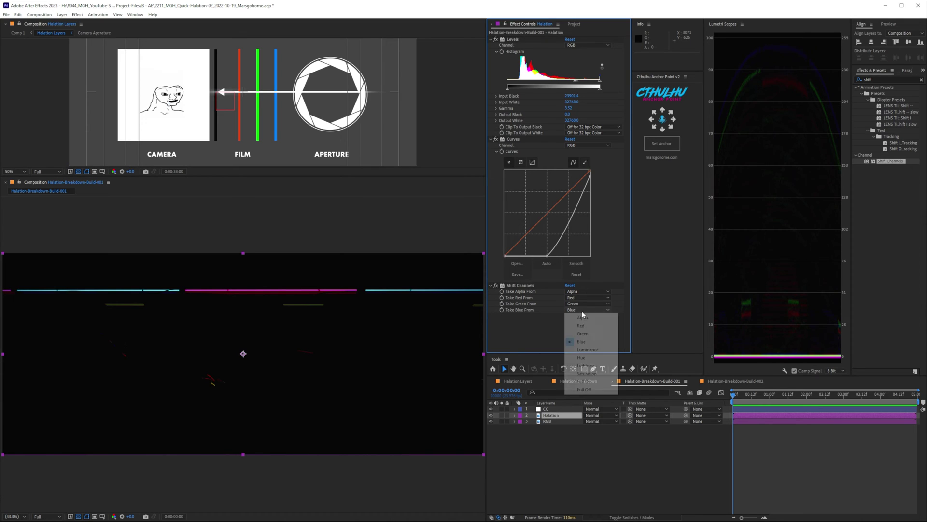
left_click(585, 389)
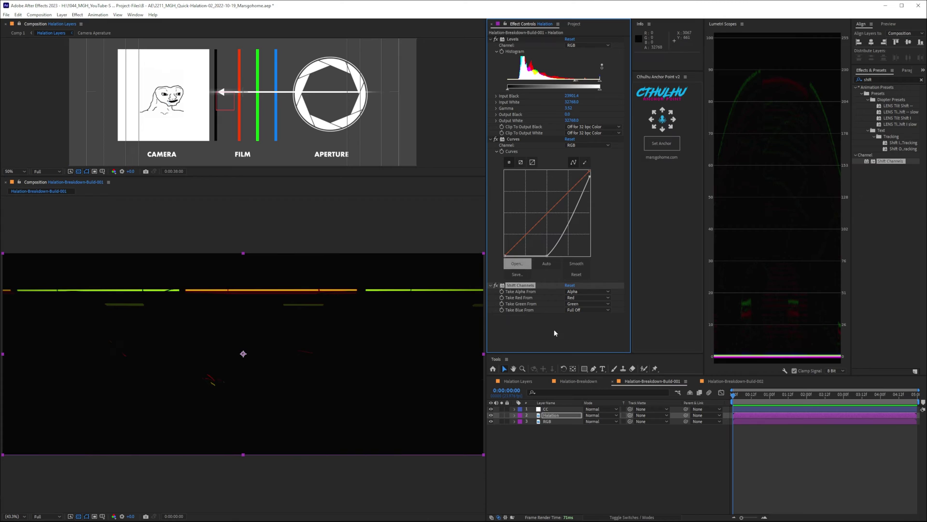
left_click(199, 323)
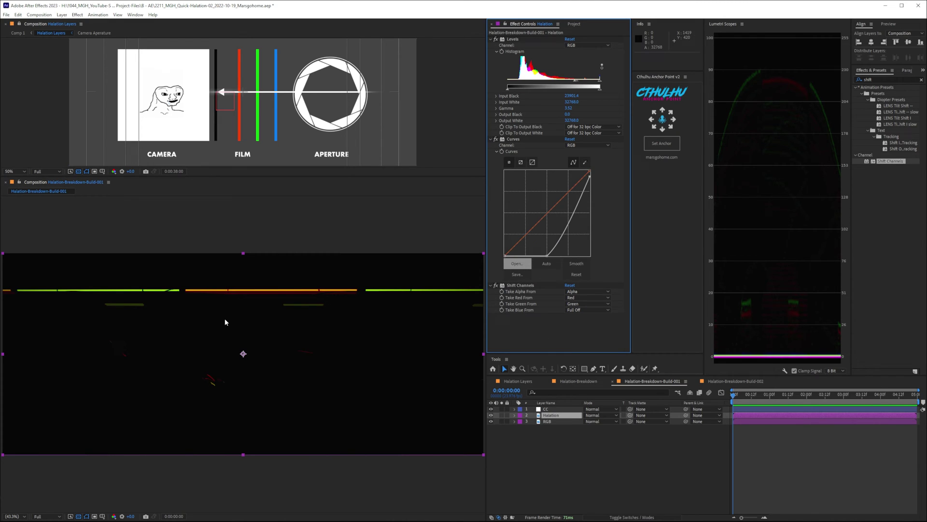
left_click(880, 80)
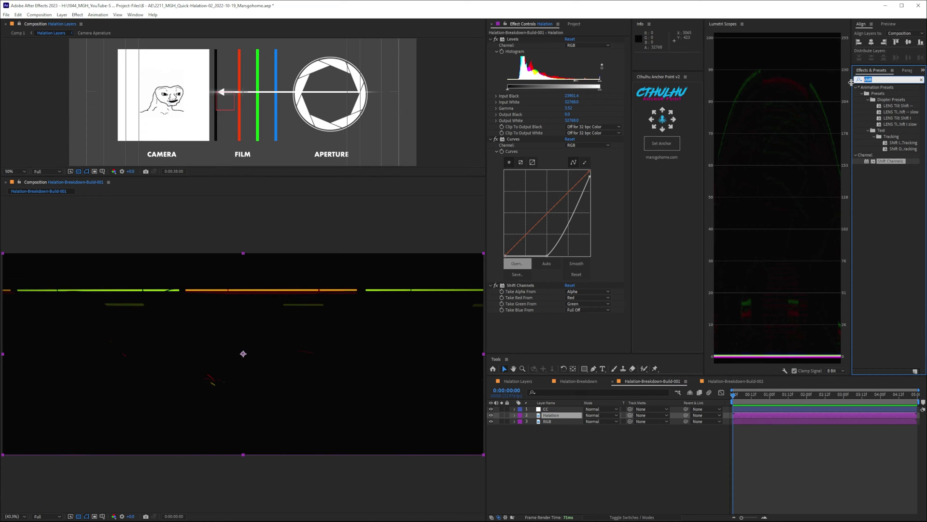
Step: Add Channel Blur below Shift Channels with Red Blurriness 5 and Green Blurriness 3
type("chan")
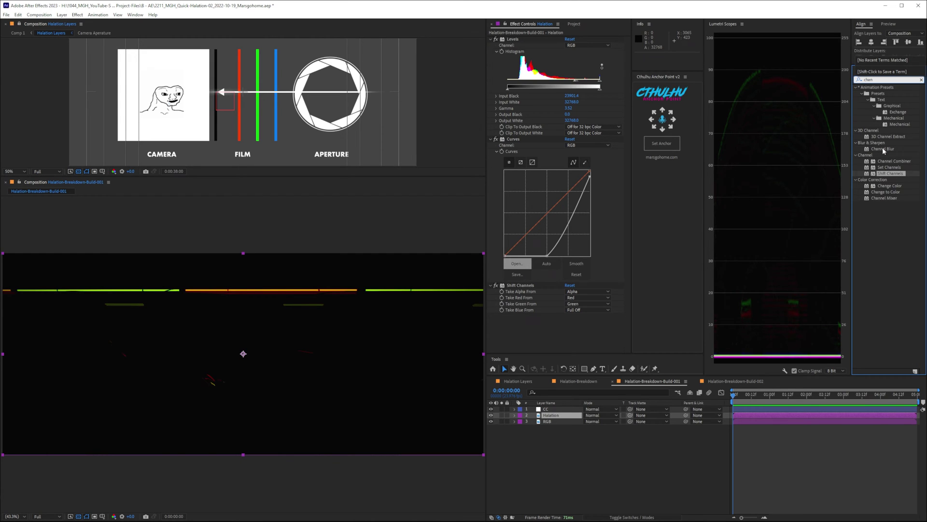
left_click_drag(883, 148, 610, 346)
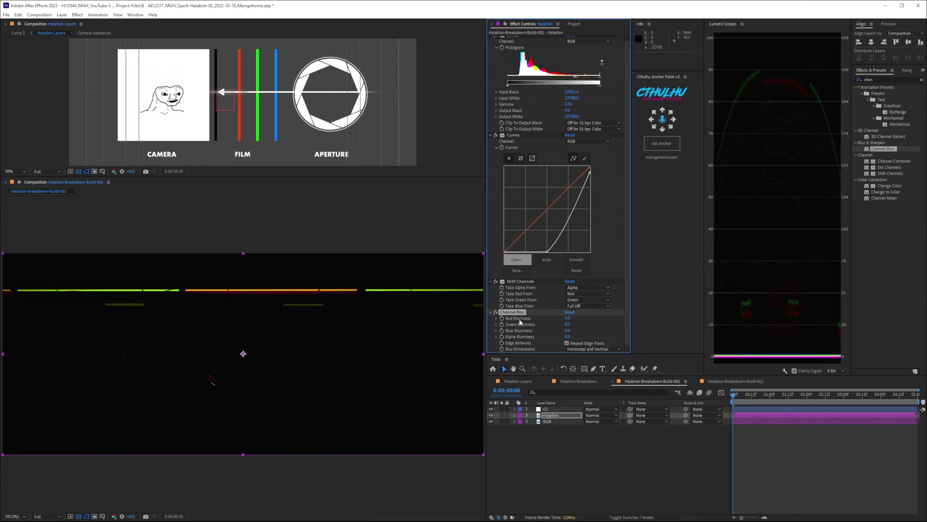
left_click(568, 319)
type("5")
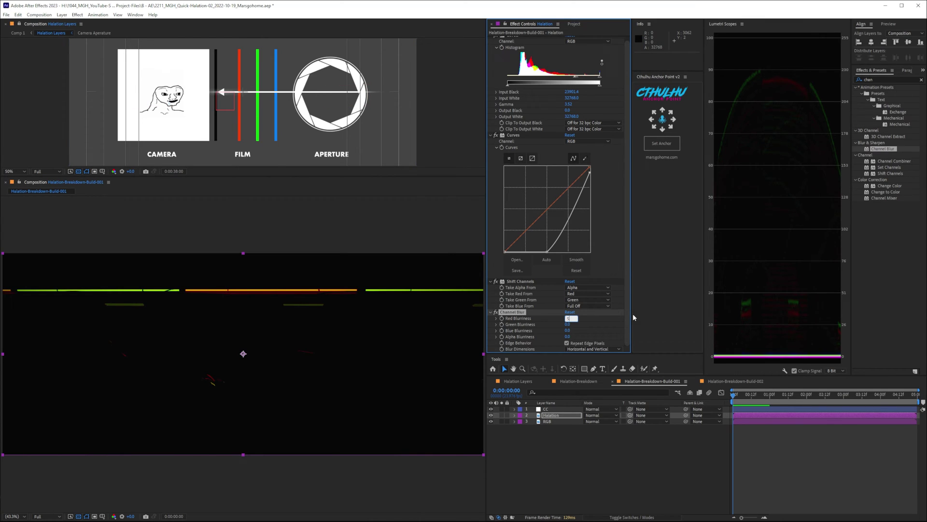
key("Return")
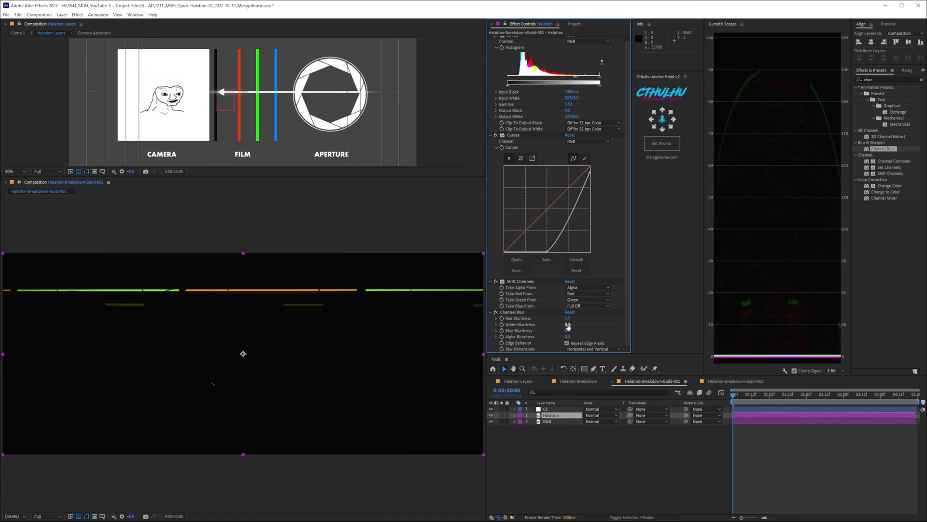
left_click(568, 324)
type("3")
key("Return")
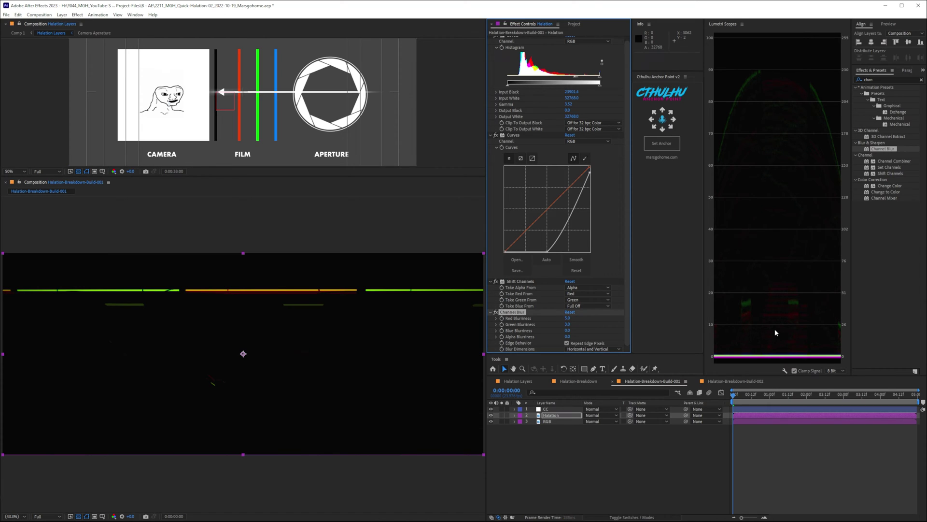
Step: Zoom in on the blurred red, yellow and green light streaks, then fit the composition and reselect Halation
key("period")
key("period")
key("period")
key("period")
key("period")
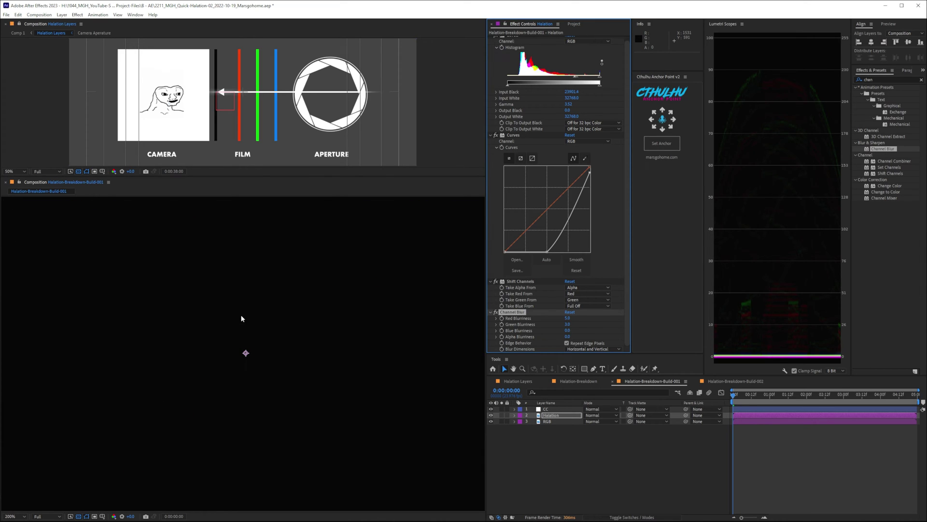
key("comma")
left_click_drag(300, 269, 255, 463)
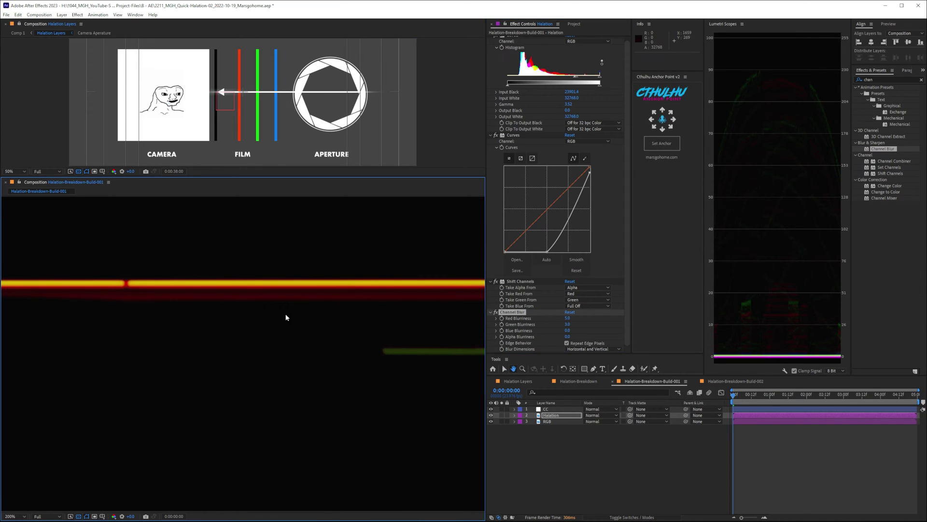
left_click_drag(398, 323, 192, 305)
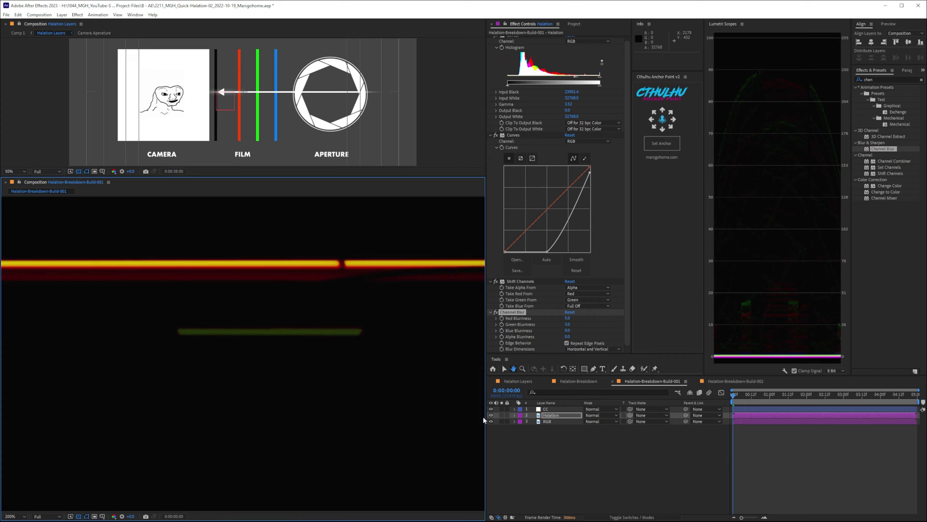
left_click(496, 316)
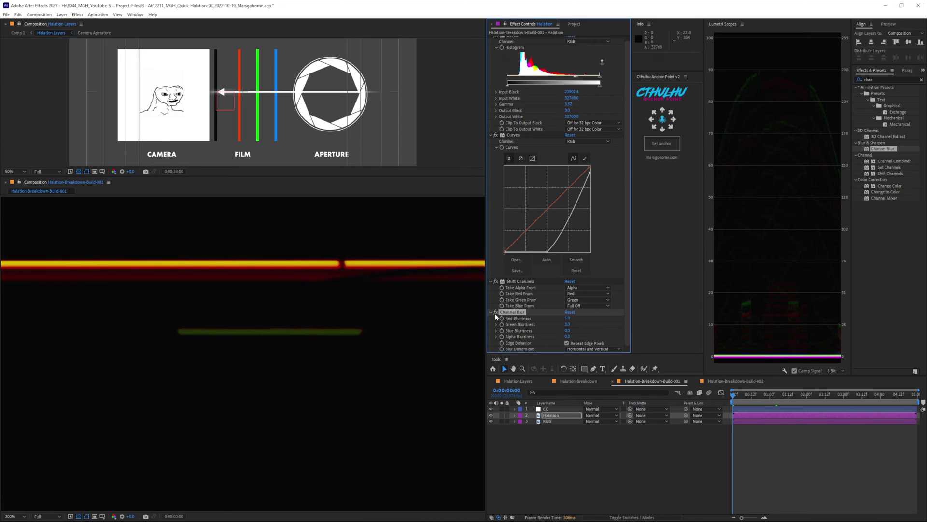
scroll(372, 305, "down", 4)
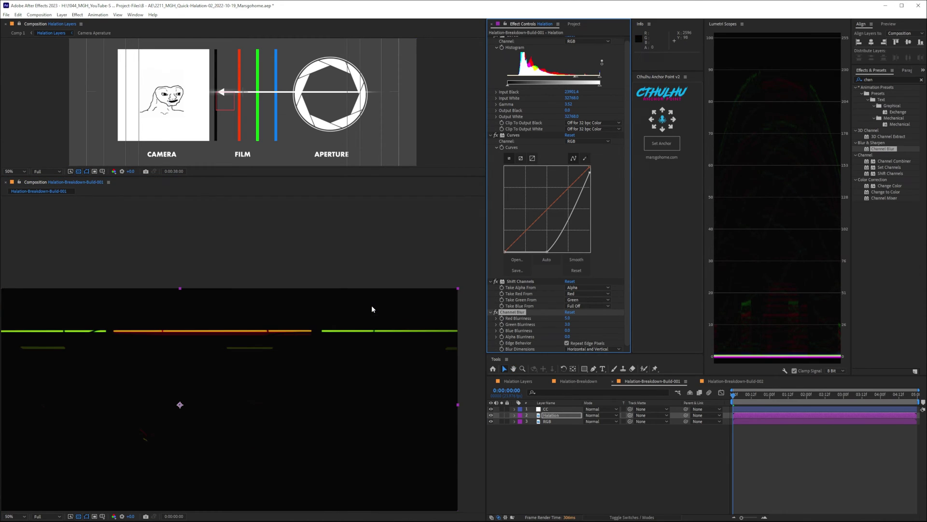
left_click(259, 242)
key("shift+slash")
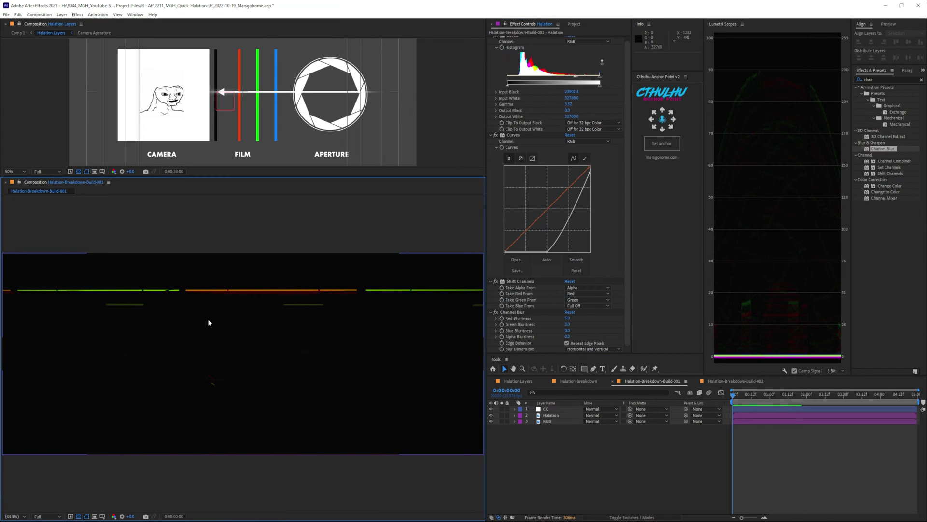
left_click(552, 415)
left_click(552, 416)
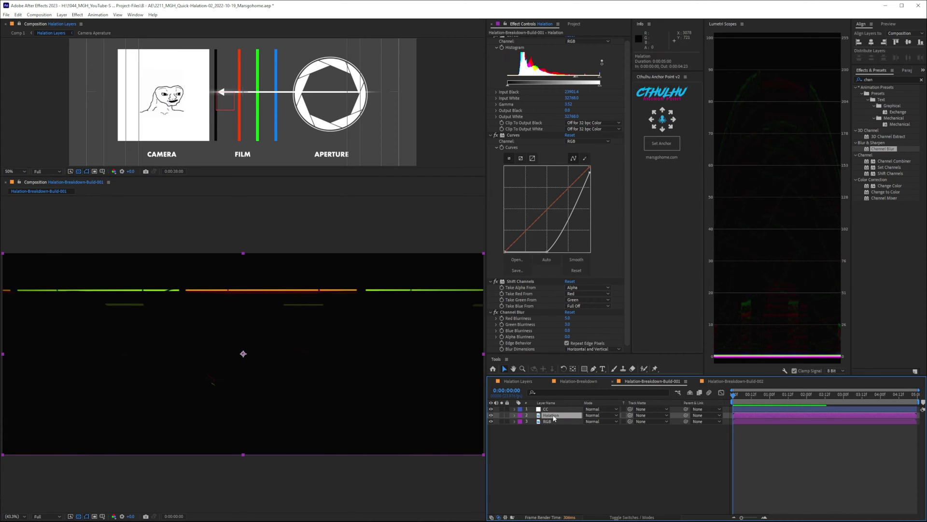
Step: Set the Halation layer's blend mode to Add
left_click(598, 416)
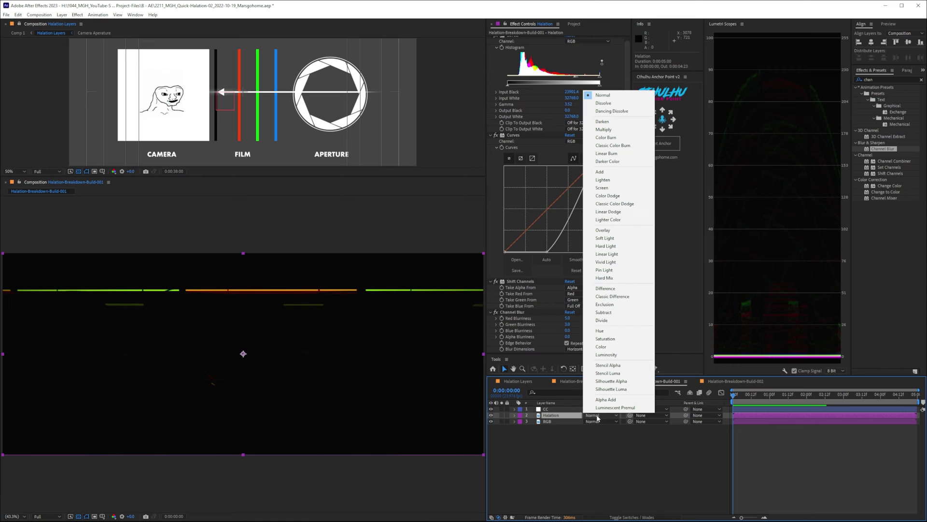
left_click(610, 173)
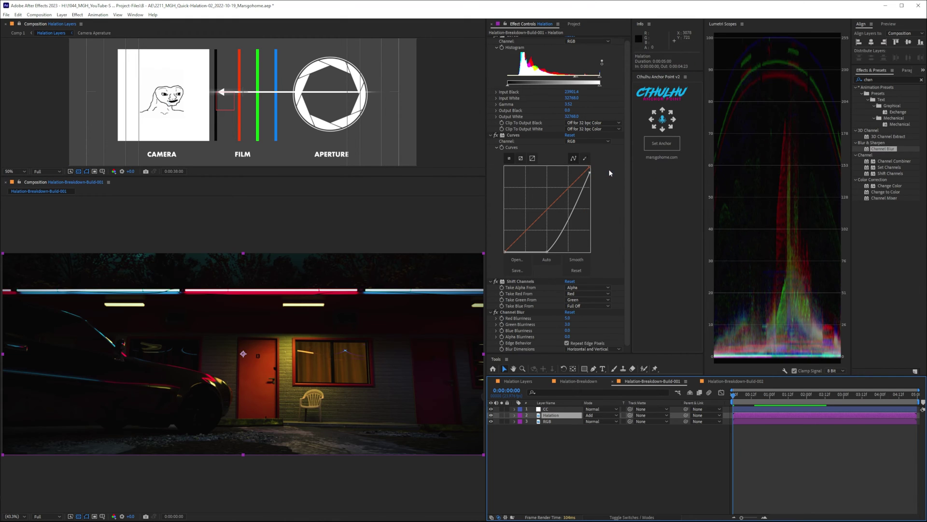
scroll(319, 354, "up", 4)
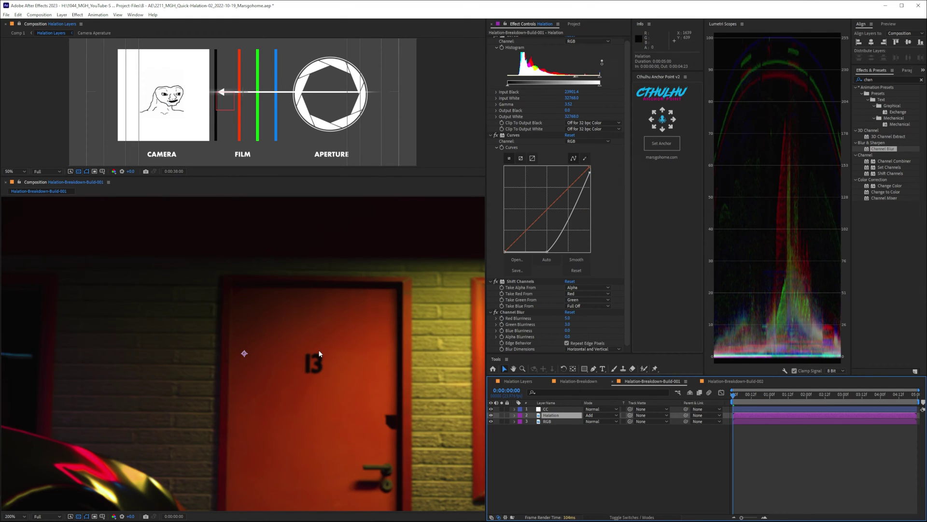
scroll(319, 354, "down", 4)
scroll(336, 343, "up", 4)
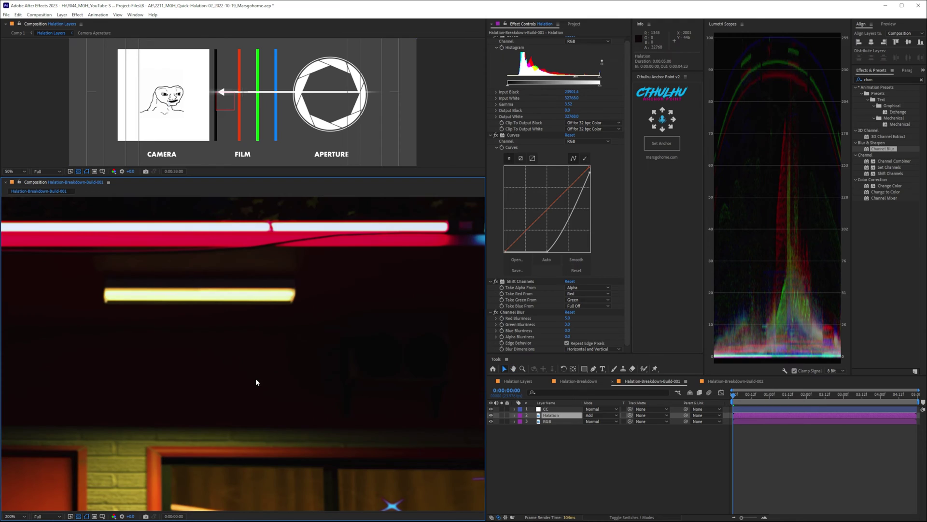
left_click_drag(254, 400, 273, 314)
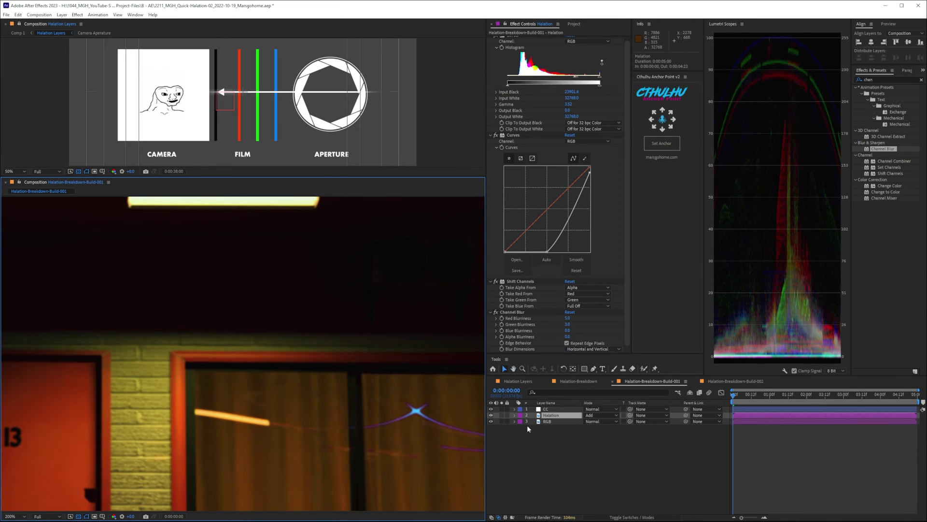
Step: Toggle the Halation glow off and on to compare the door, window and neon lights
left_click(492, 415)
left_click(493, 415)
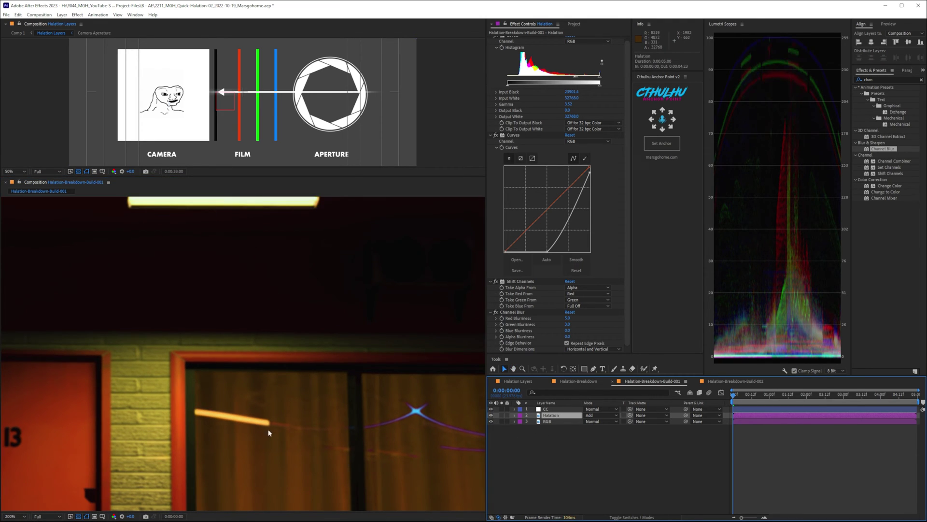
left_click(490, 415)
left_click(491, 415)
left_click_drag(254, 269, 244, 449)
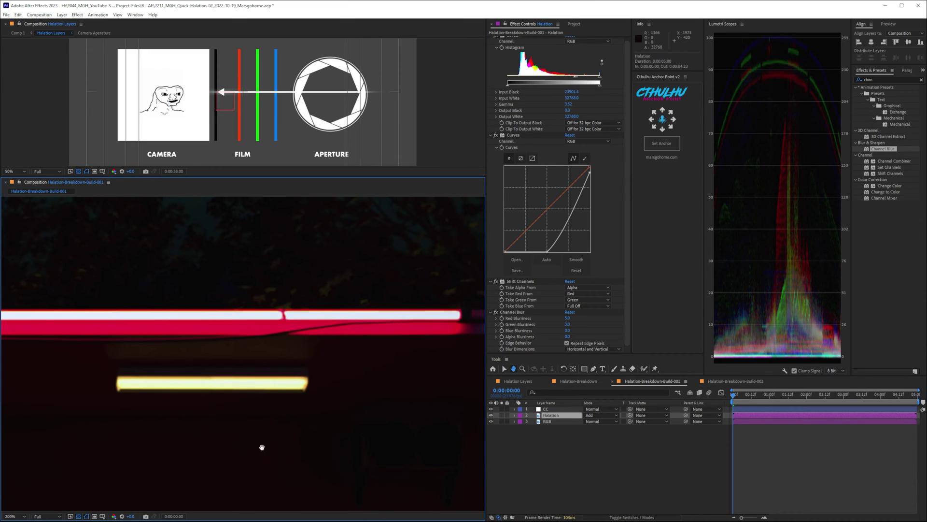
left_click(491, 415)
left_click(491, 415)
scroll(343, 408, "down", 6)
scroll(343, 407, "up", 4)
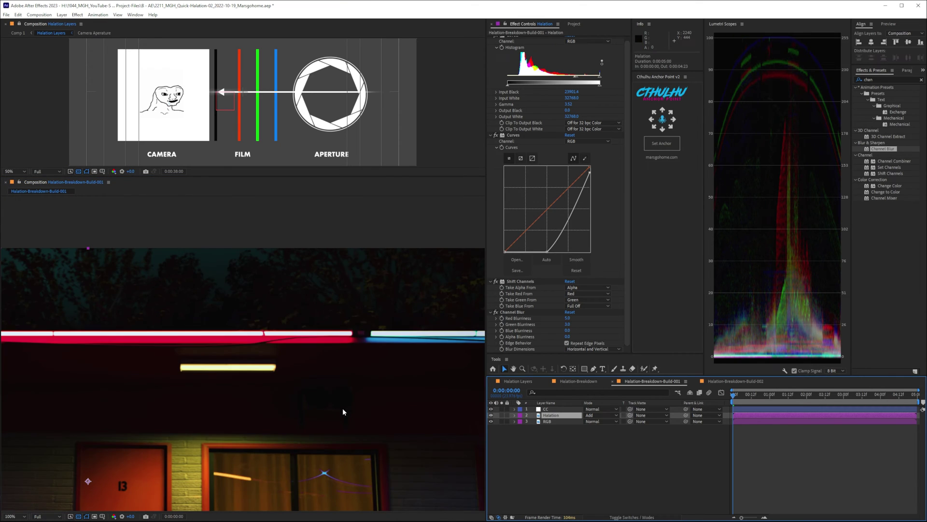
scroll(343, 408, "down", 3)
scroll(343, 407, "up", 1)
left_click_drag(254, 431, 281, 404)
Step: Compare the motel front with and without the glow, then reselect the Halation layer
left_click(522, 450)
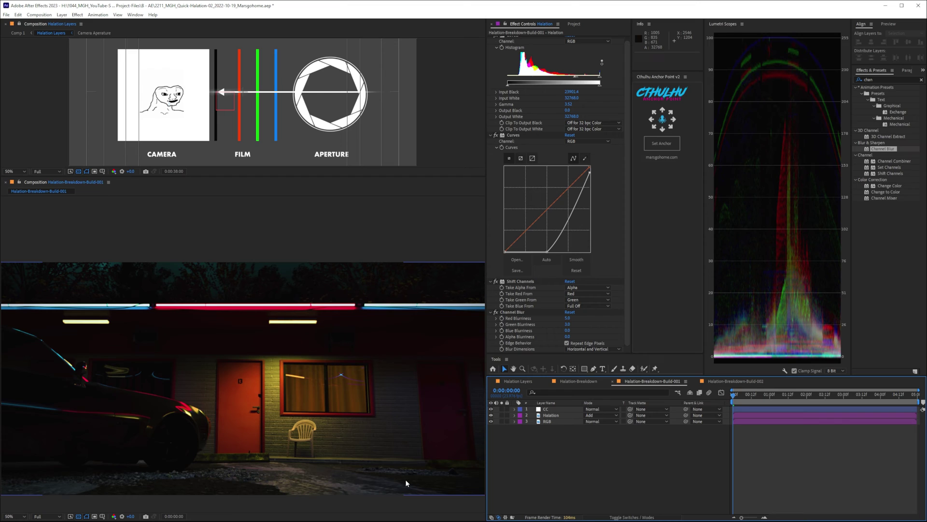
left_click(491, 416)
left_click(491, 416)
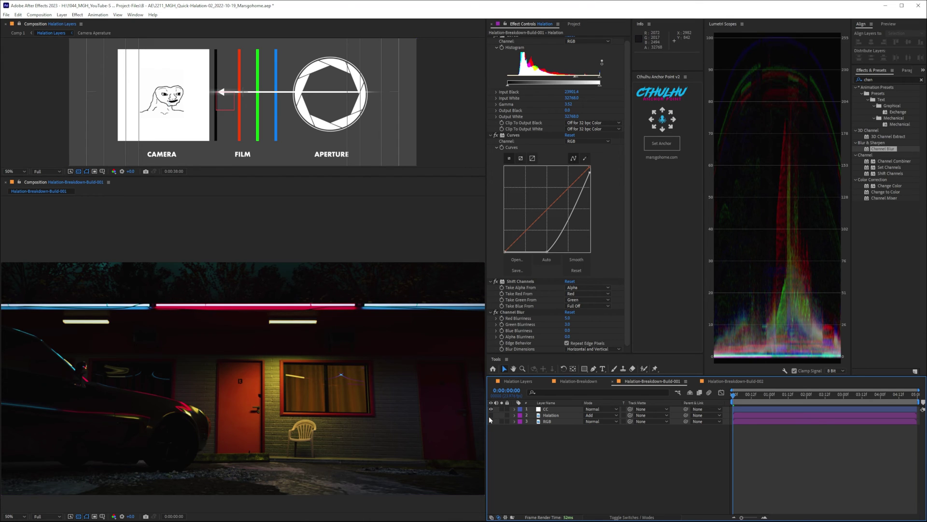
left_click(491, 415)
scroll(205, 427, "up", 2)
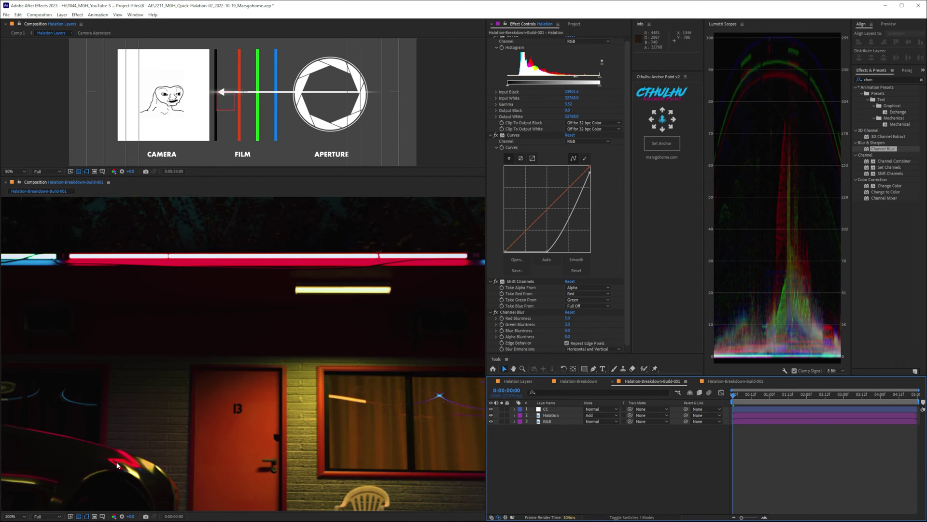
left_click(491, 415)
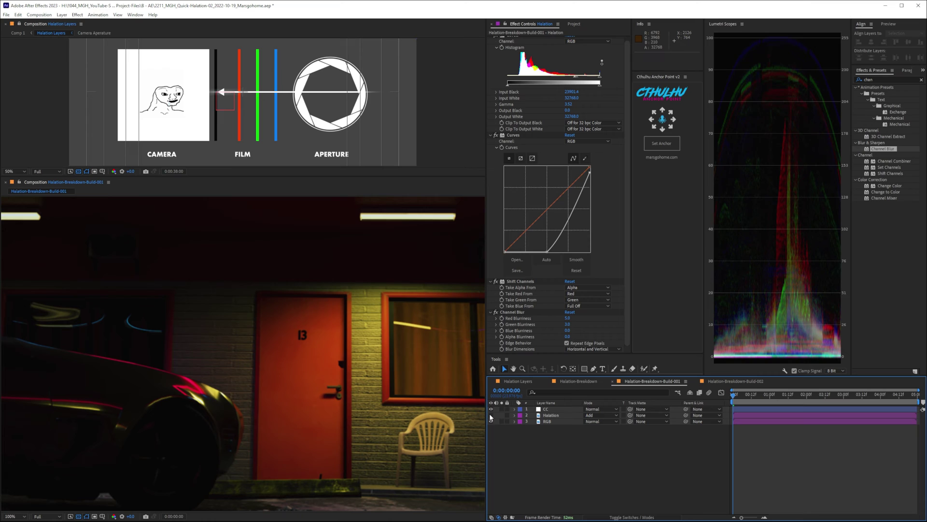
left_click(491, 416)
left_click(492, 416)
left_click(491, 416)
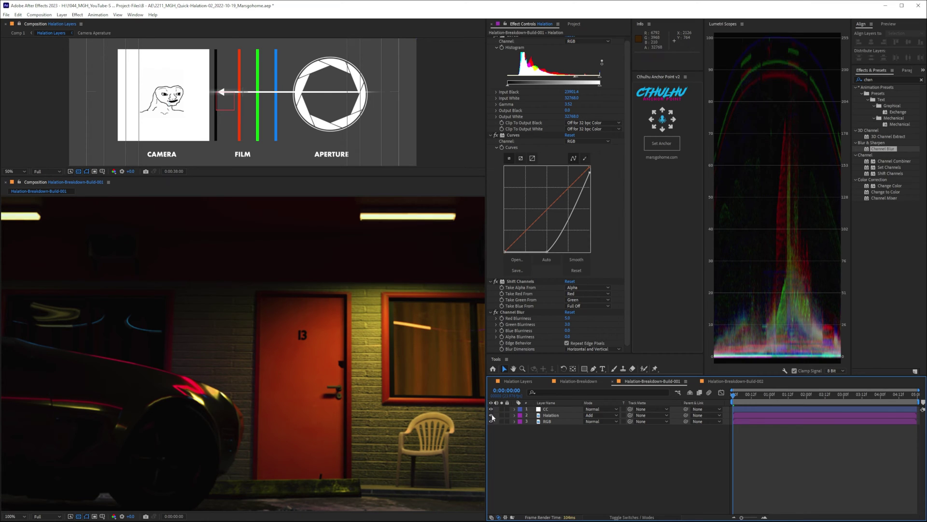
left_click(546, 416)
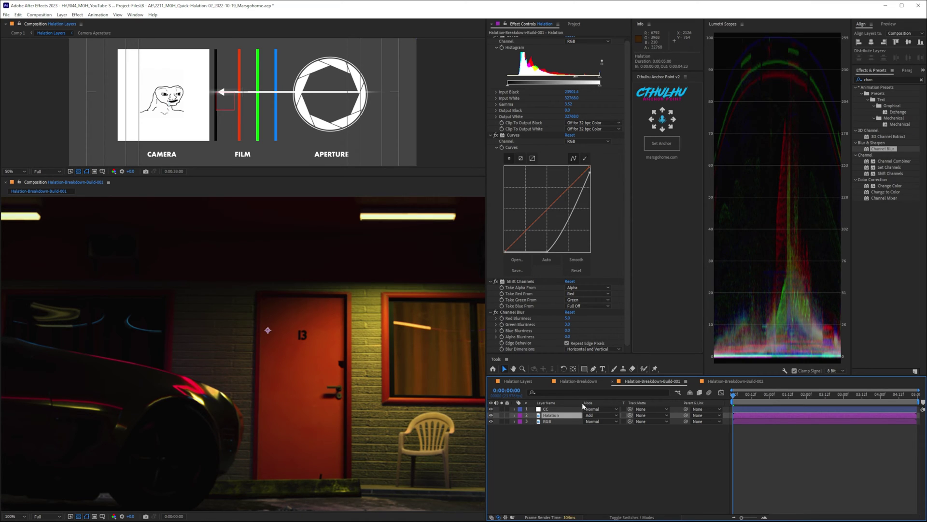
Step: Draw a closed Pen mask around the car's front and headlight on the Halation layer
left_click(593, 369)
left_click(168, 352)
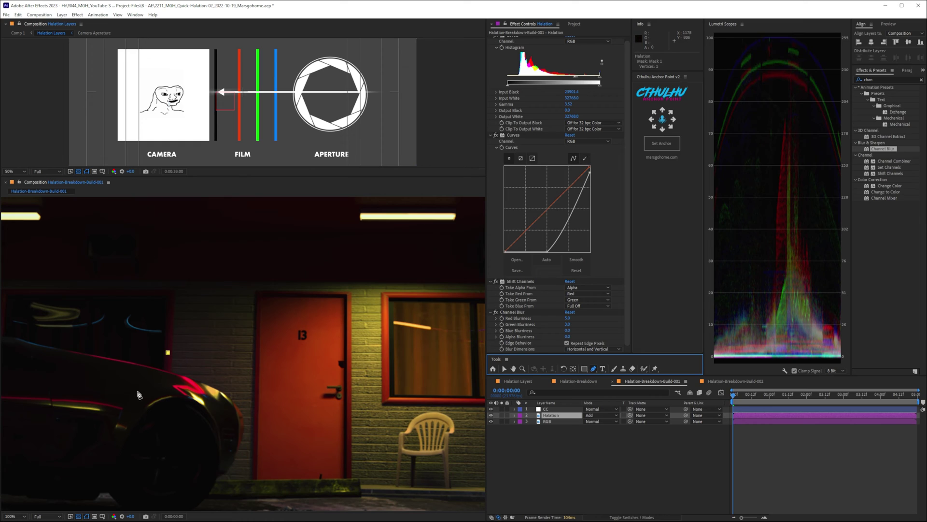
left_click(138, 391)
left_click(150, 438)
left_click(235, 437)
left_click(249, 404)
left_click(237, 373)
left_click(176, 353)
left_click(168, 352)
Step: Set Mask 1 to Subtract with a 50-pixel feather and check the result
left_click(569, 417)
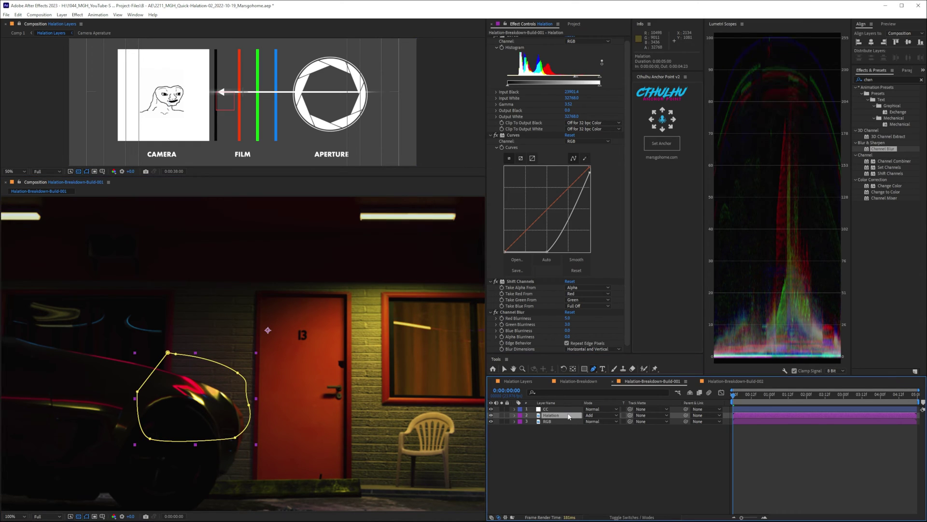
key("m")
key("m")
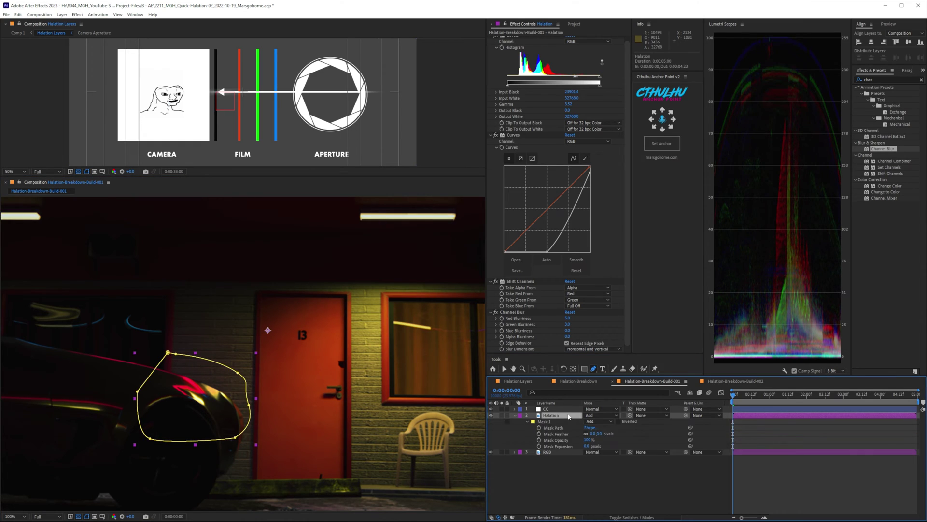
left_click(593, 422)
left_click(607, 446)
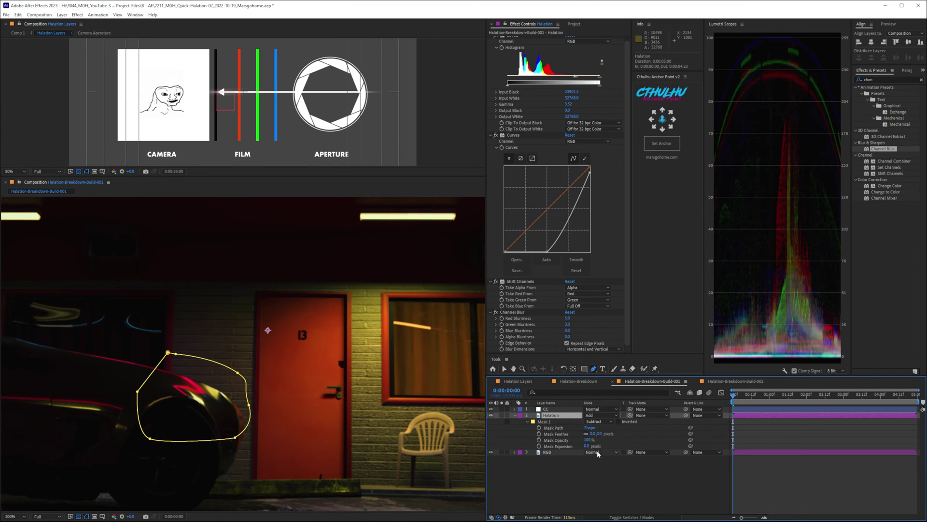
left_click(602, 433)
type("50")
key("Return")
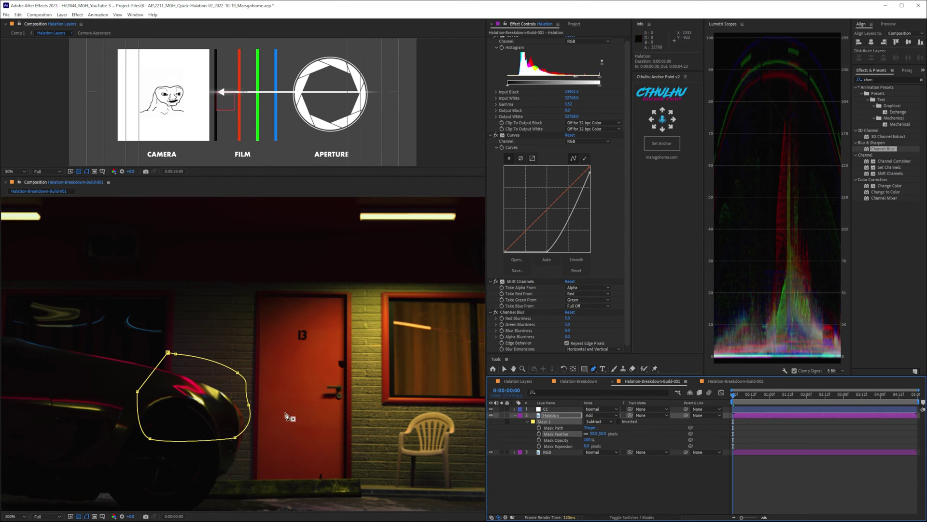
key("F2")
scroll(227, 407, "down", 2)
scroll(228, 406, "up", 2)
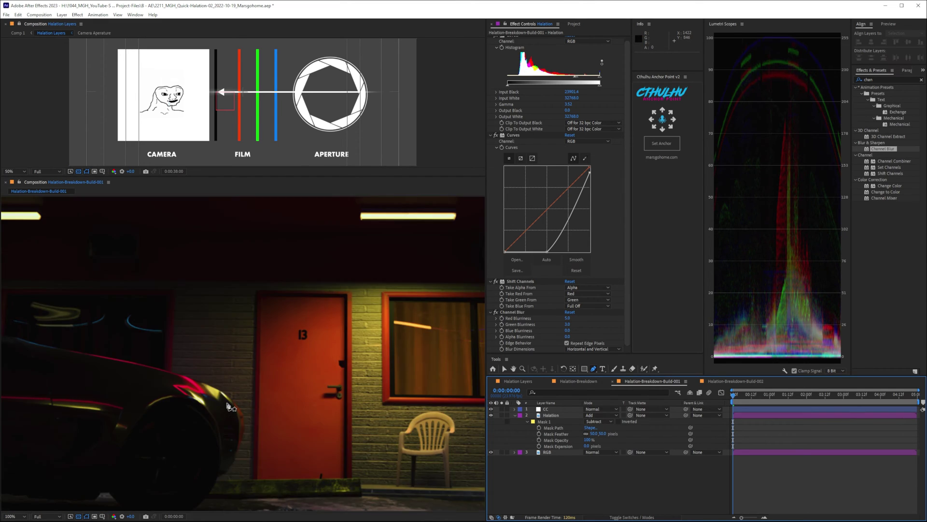
scroll(228, 407, "down", 2)
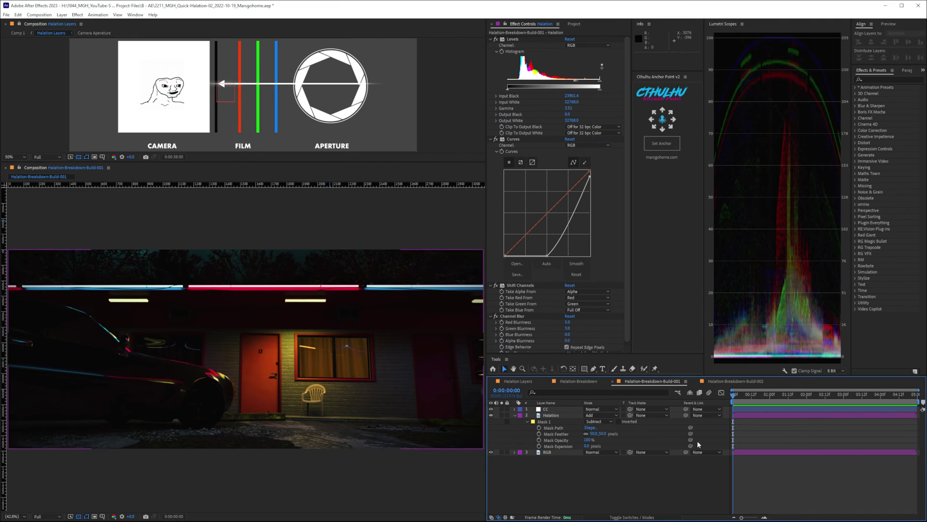
Step: Switch the project colour depth to 8 bpc and back to 16 bpc to compare the shot
left_click(573, 496)
left_click(574, 23)
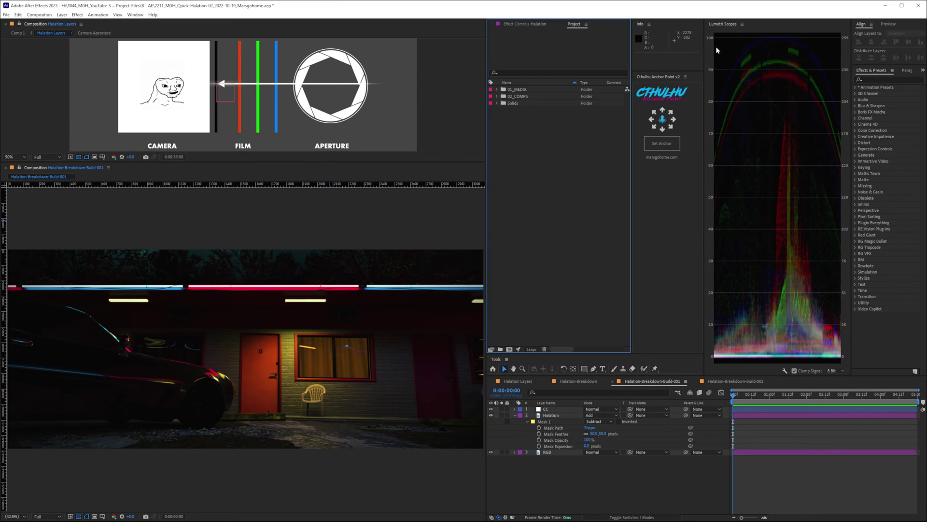
left_click(531, 349, "alt")
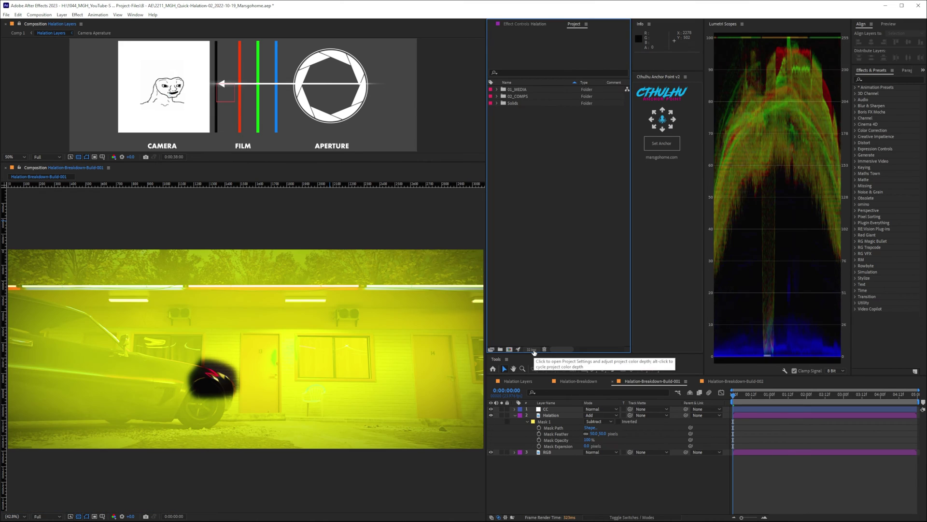
left_click(532, 350, "alt")
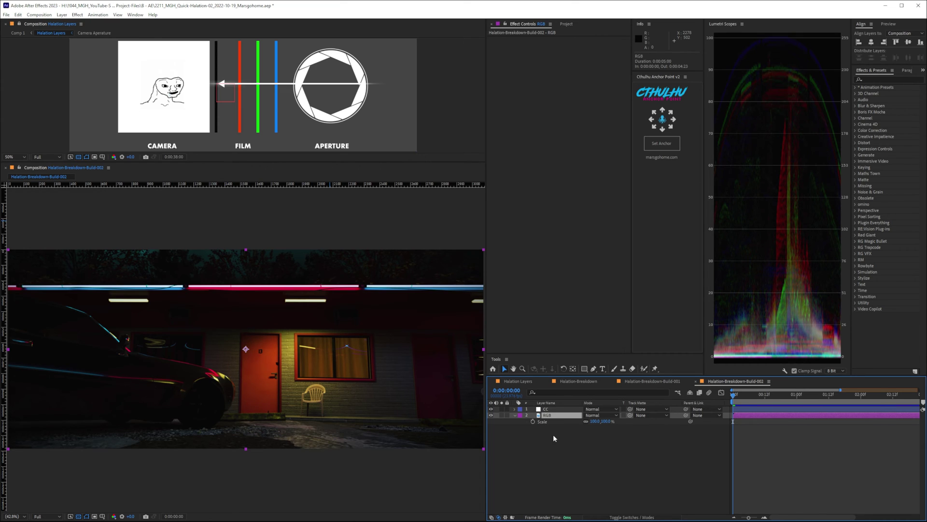
Step: Duplicate the RGB layer in Build-002 and rename the copy 'Halation'
left_click(18, 15)
left_click(34, 107)
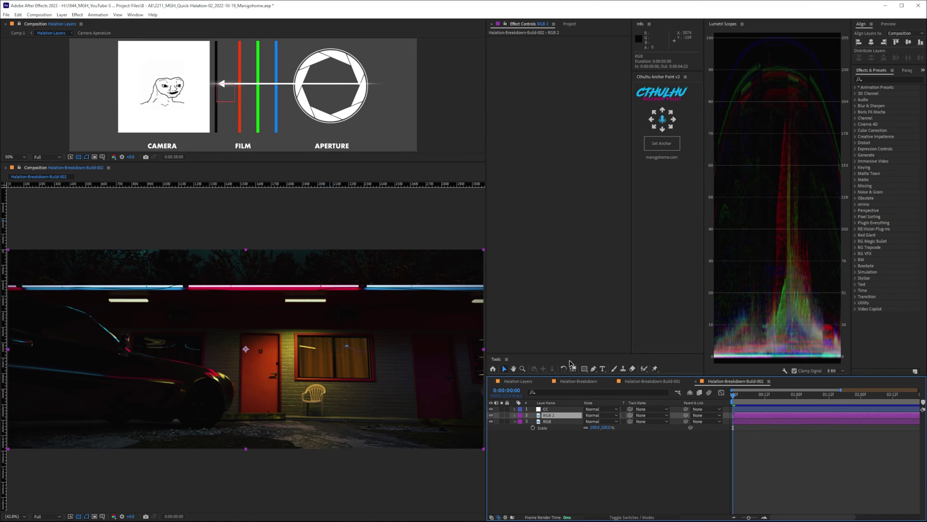
key("Return")
type("Halation")
key("Return")
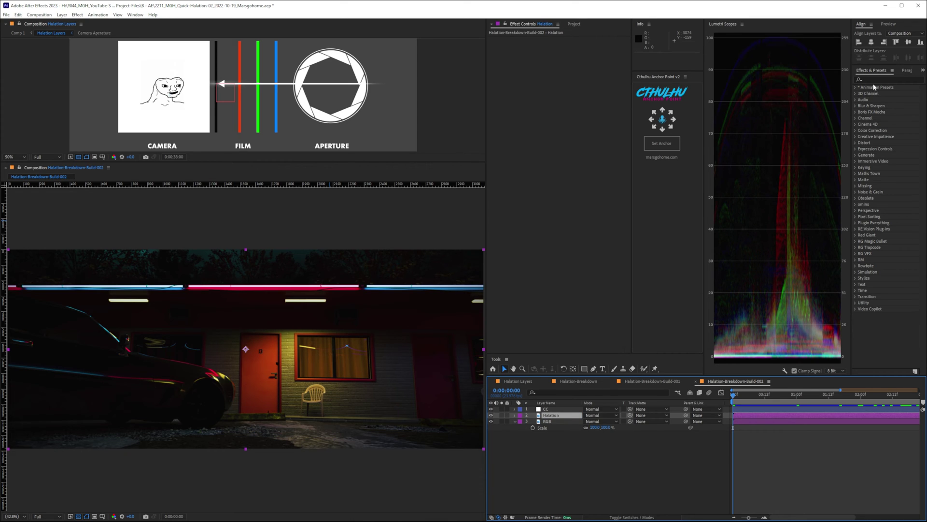
Step: Apply Cineon Converter in Log to Linear mode and raise its 10 Bit White Point
left_click(874, 79)
type("cin")
left_click(894, 199)
left_click_drag(894, 202, 601, 204)
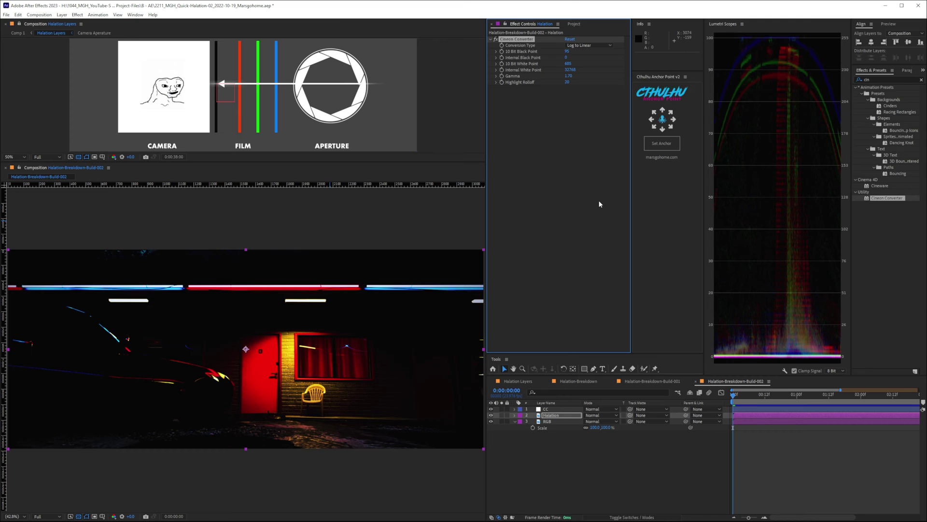
left_click(588, 45)
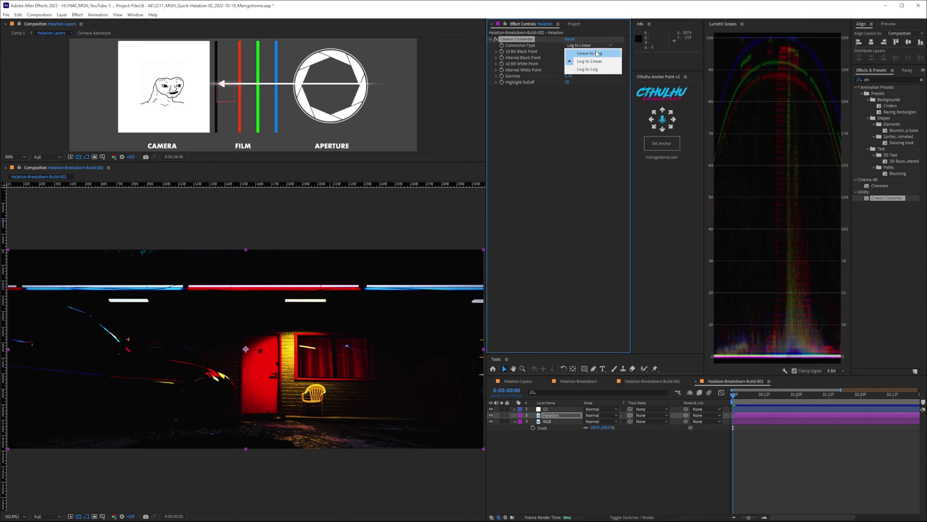
left_click(578, 136)
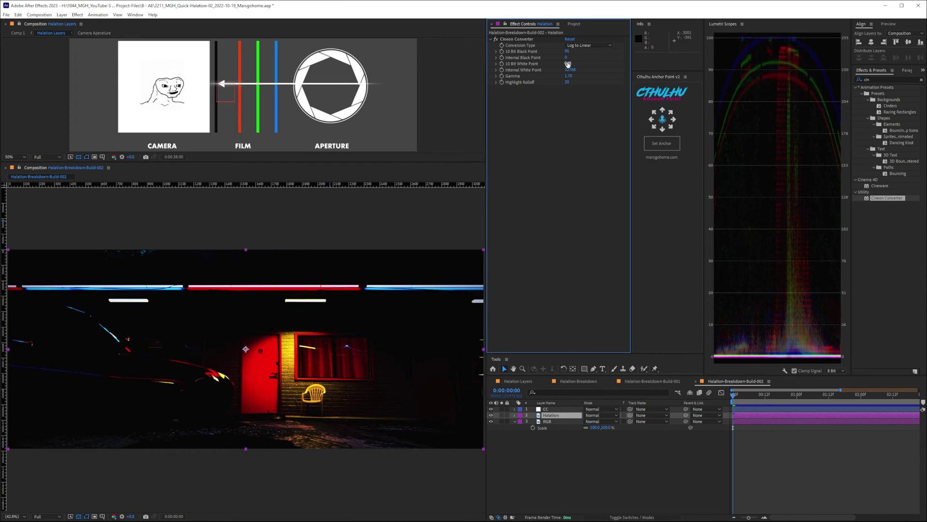
left_click_drag(568, 63, 580, 62)
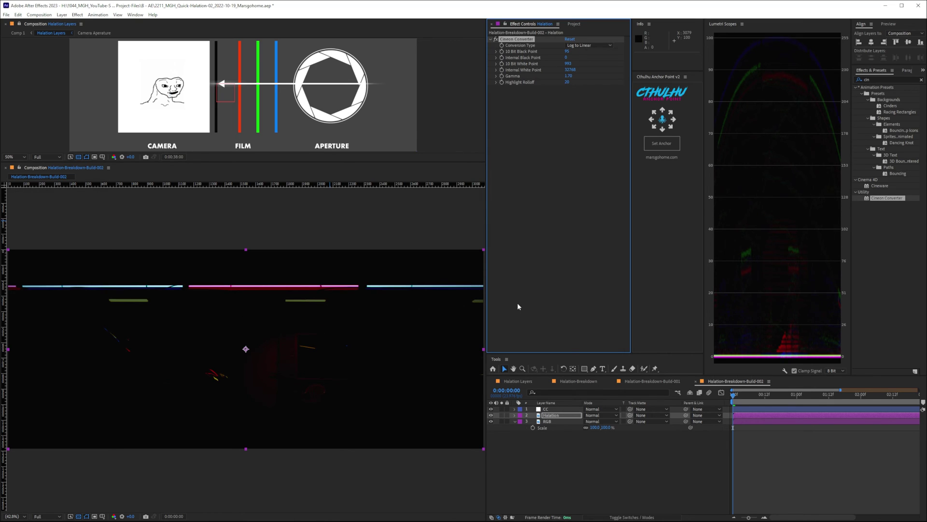
left_click(560, 213)
left_click(855, 79)
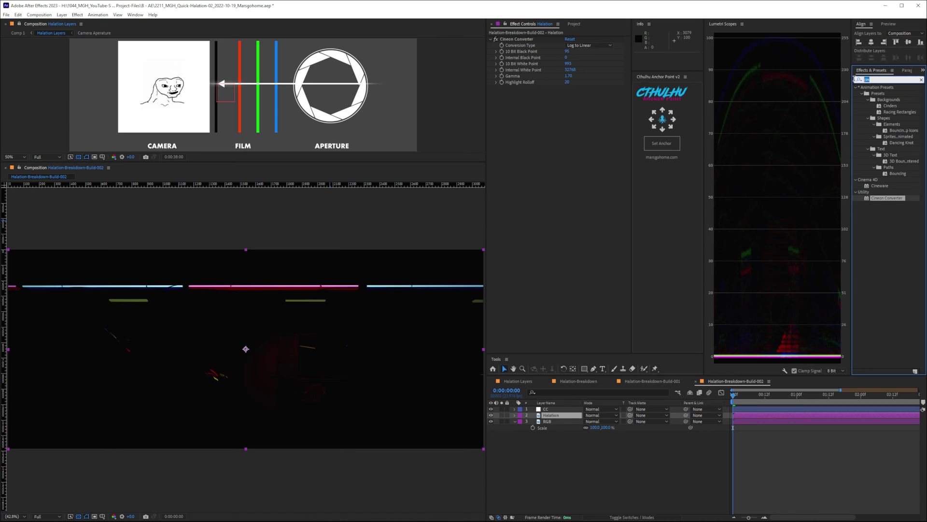
Step: Add Curves to Halation and bend it down into a darkening curve
type("curve")
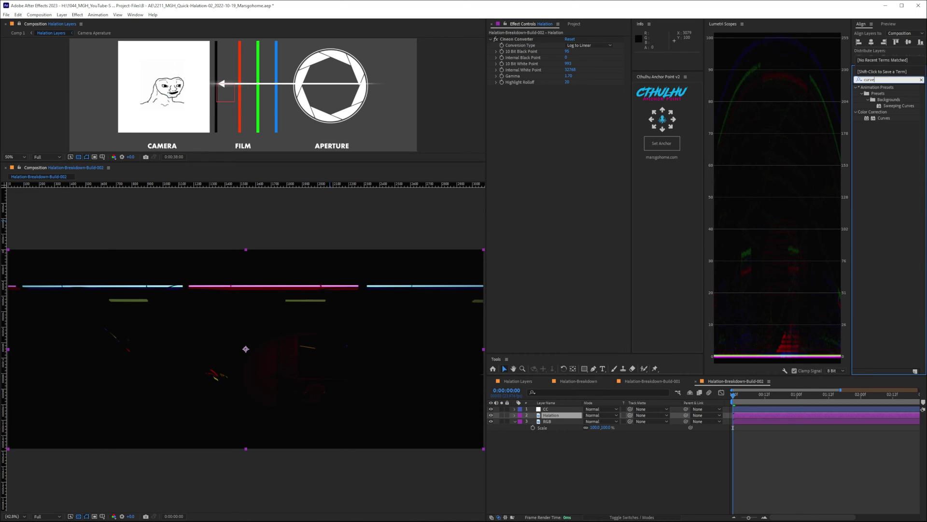
left_click_drag(878, 118, 596, 178)
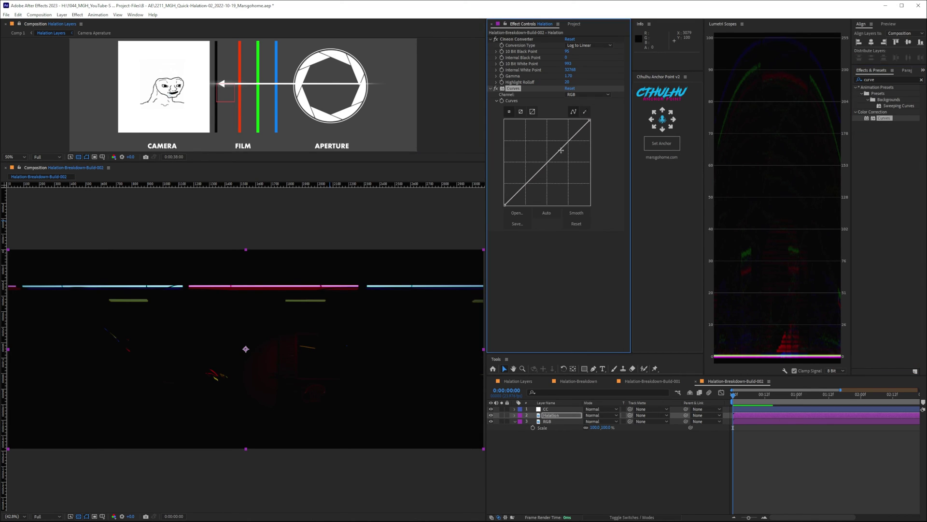
left_click_drag(590, 122, 599, 214)
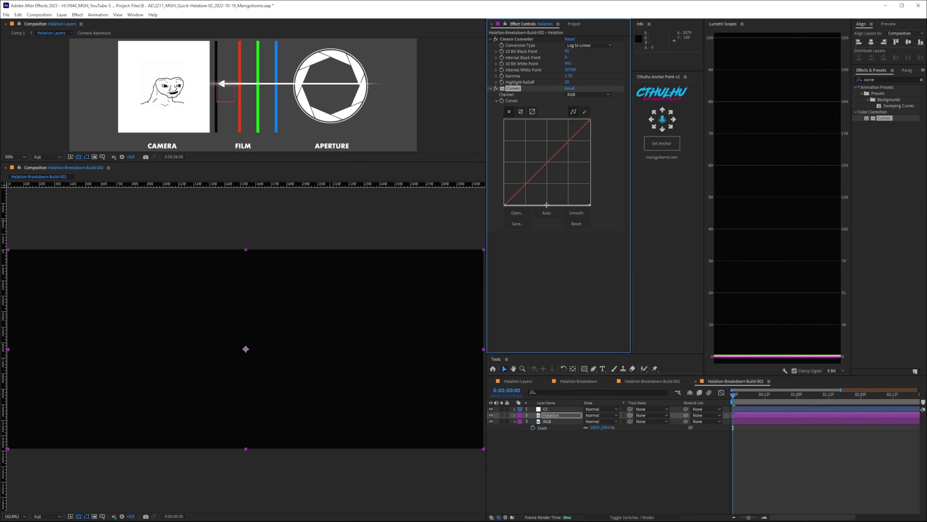
left_click_drag(590, 205, 612, 131)
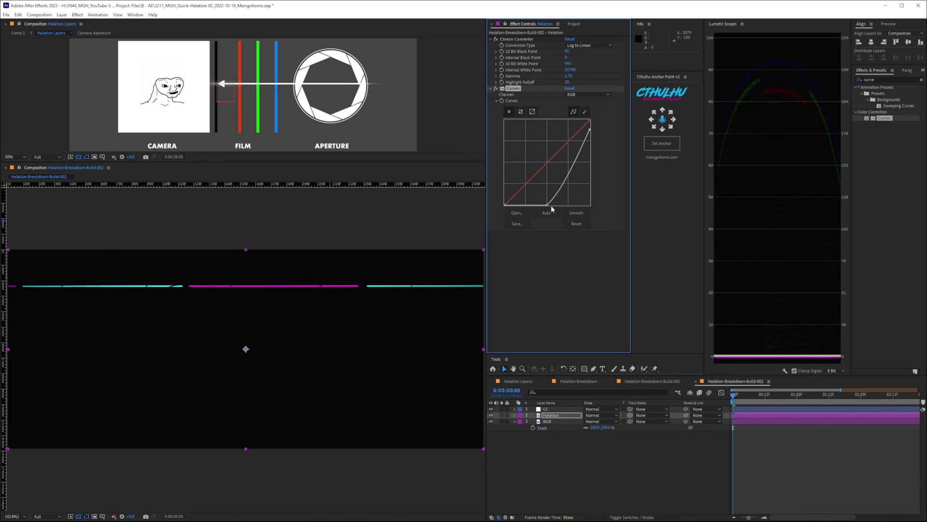
left_click_drag(548, 206, 555, 194)
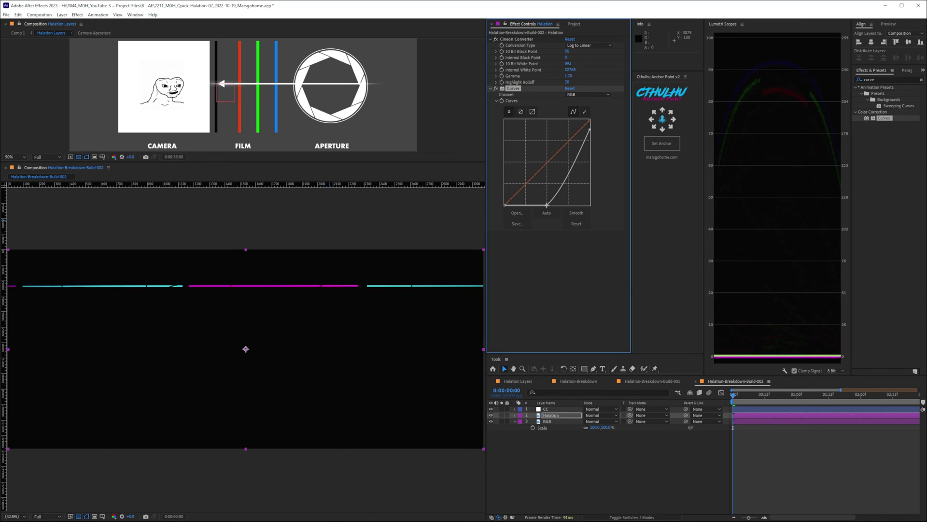
Step: Set the Cineon Converter's 10 Bit White Point to 893
left_click(566, 63)
type("893")
key("Return")
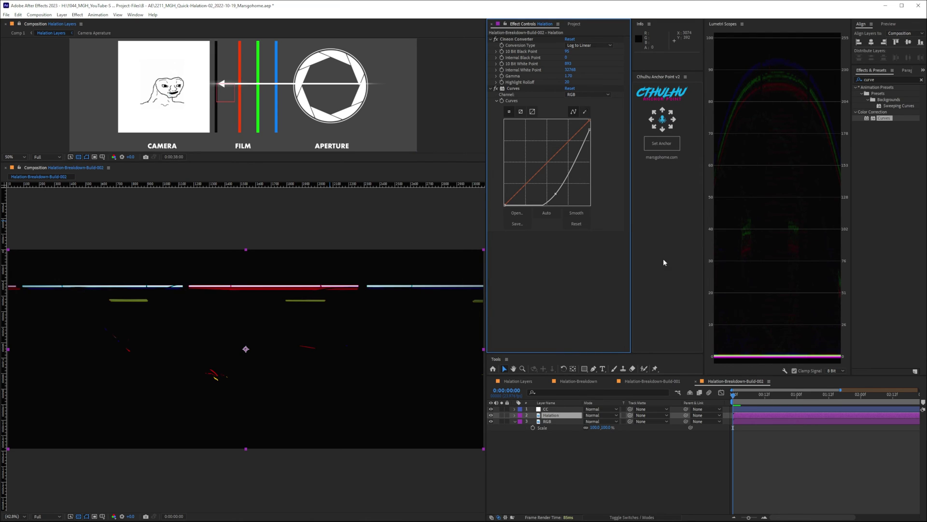
Step: Apply Find Edges to the Halation layer and invert its result
left_click(888, 82)
type("fin")
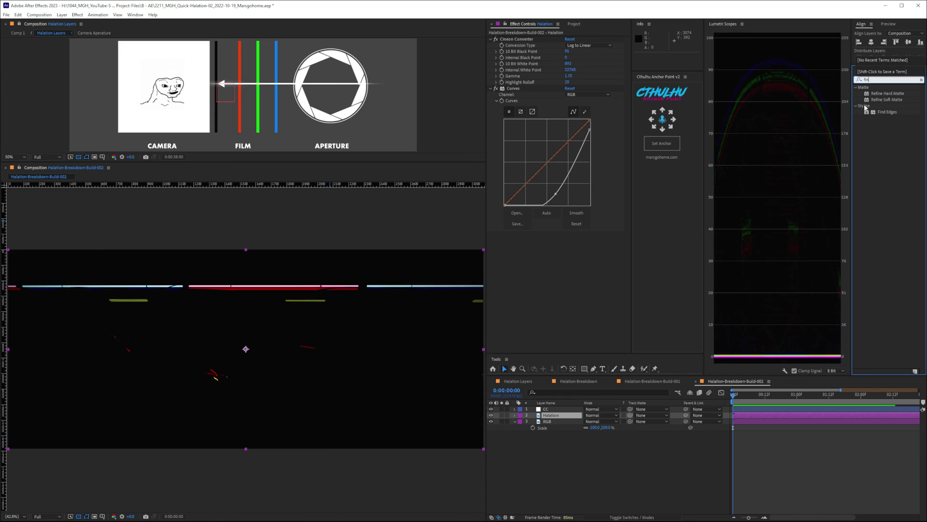
left_click_drag(887, 112, 540, 267)
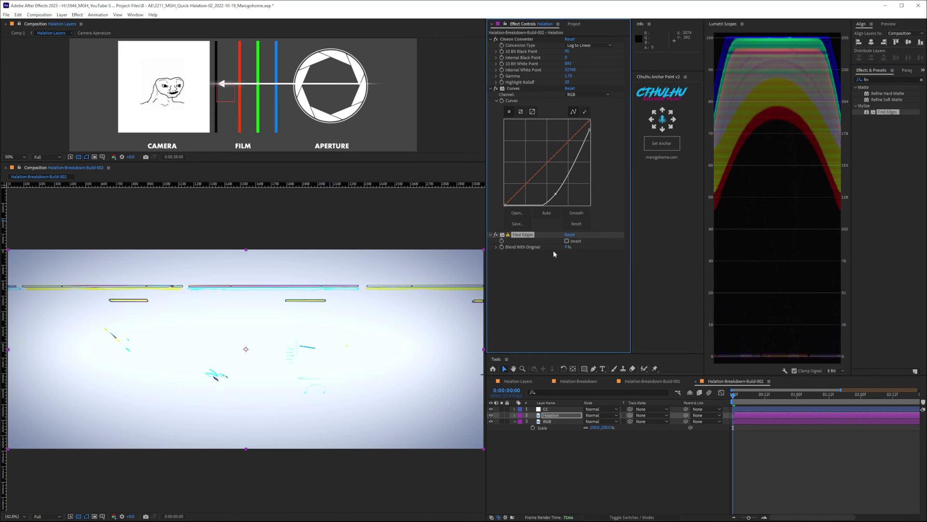
left_click(567, 241)
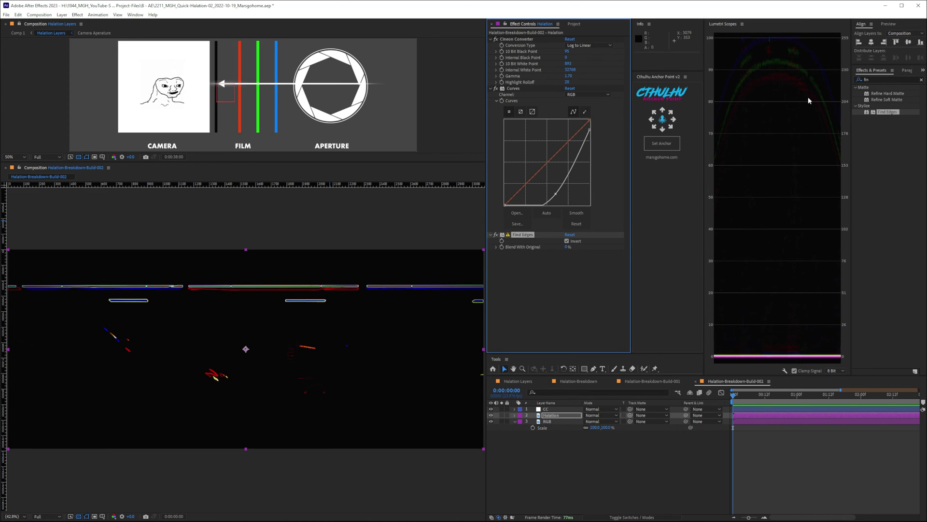
Step: Add a Tint effect whose Map White To colour is deep red-orange AE3303
left_click(865, 80)
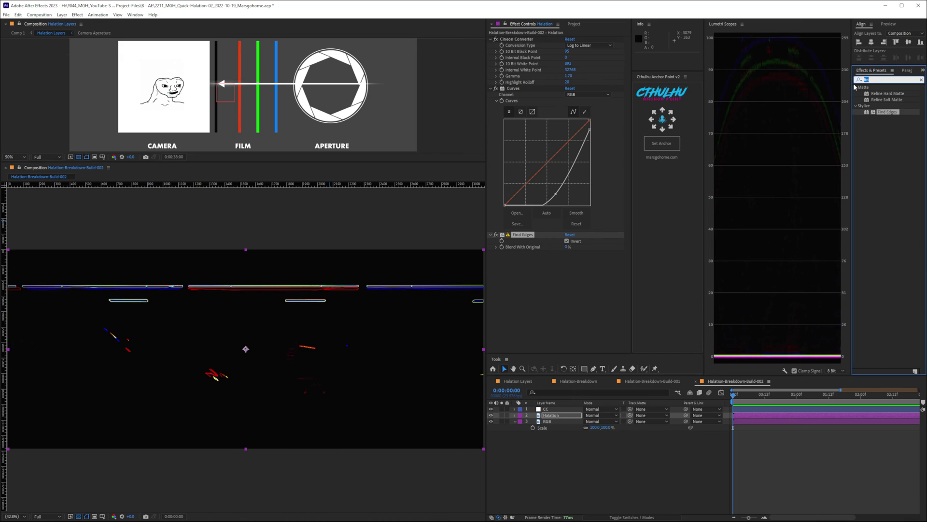
type("tint")
double_click(878, 118)
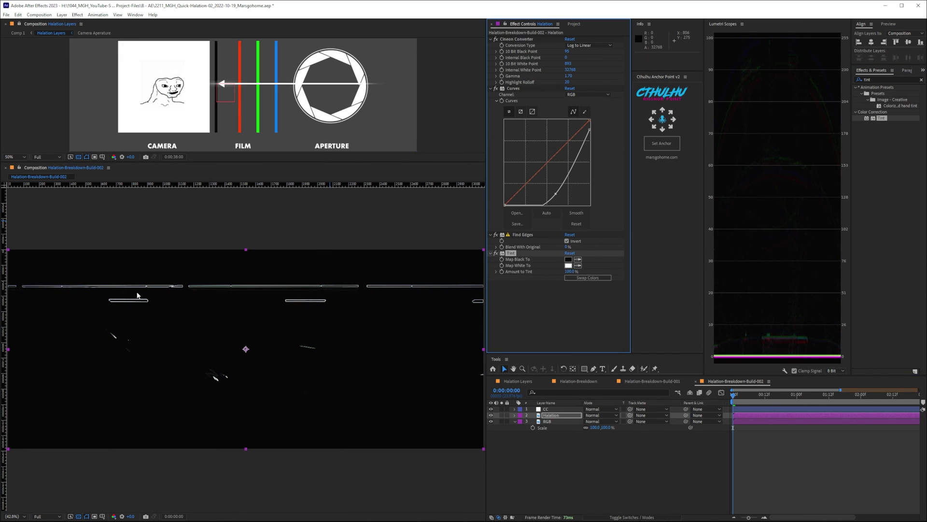
left_click(568, 266)
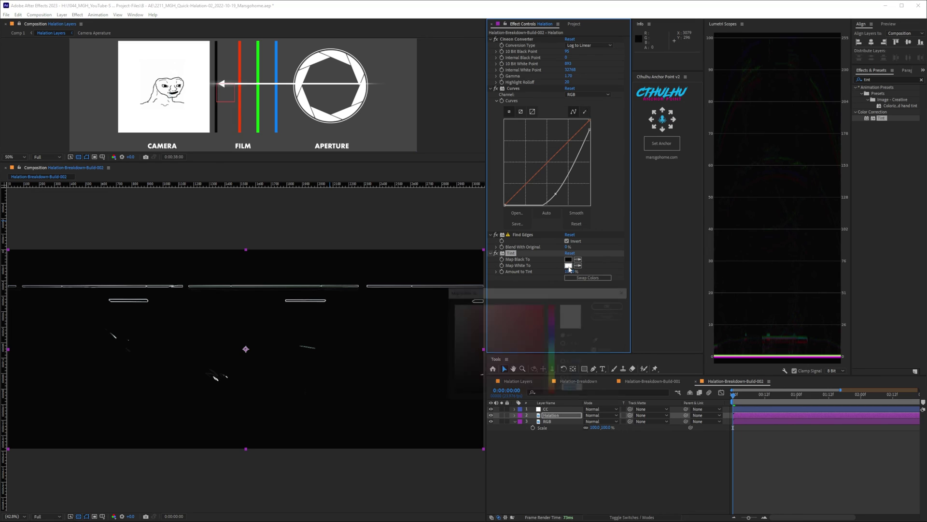
left_click(555, 365)
left_click_drag(556, 366, 555, 391)
left_click(542, 331)
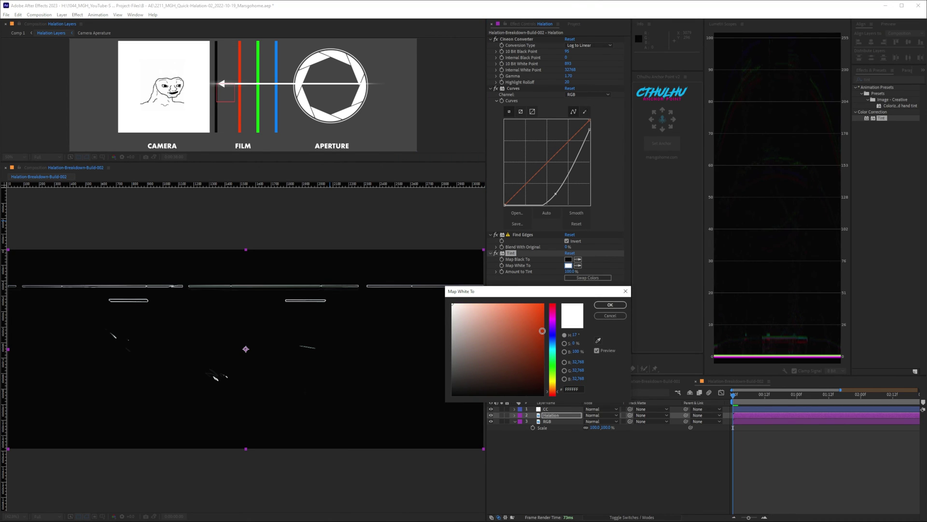
left_click_drag(542, 330, 542, 334)
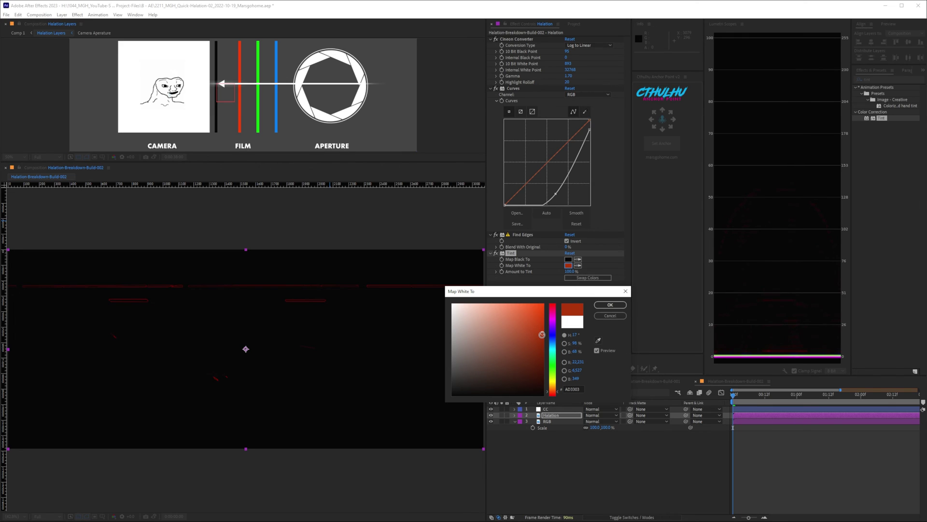
left_click(610, 305)
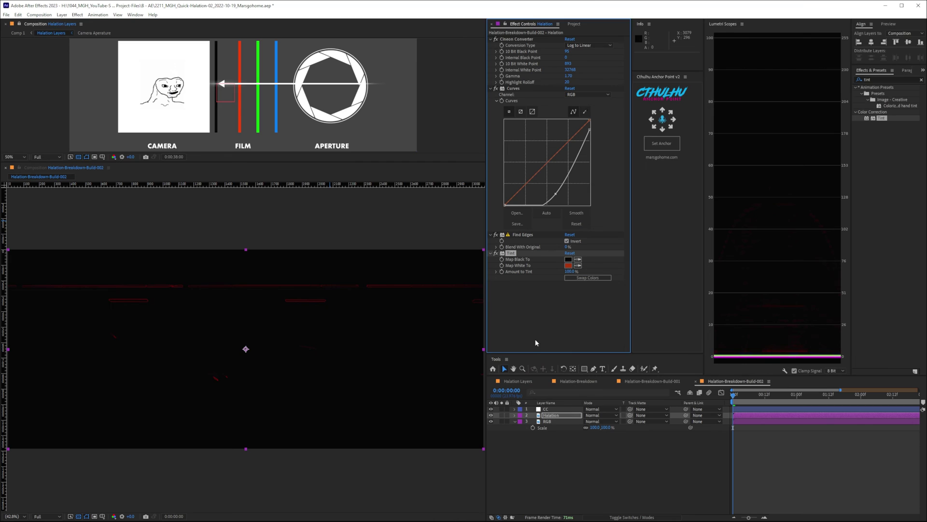
key("slash")
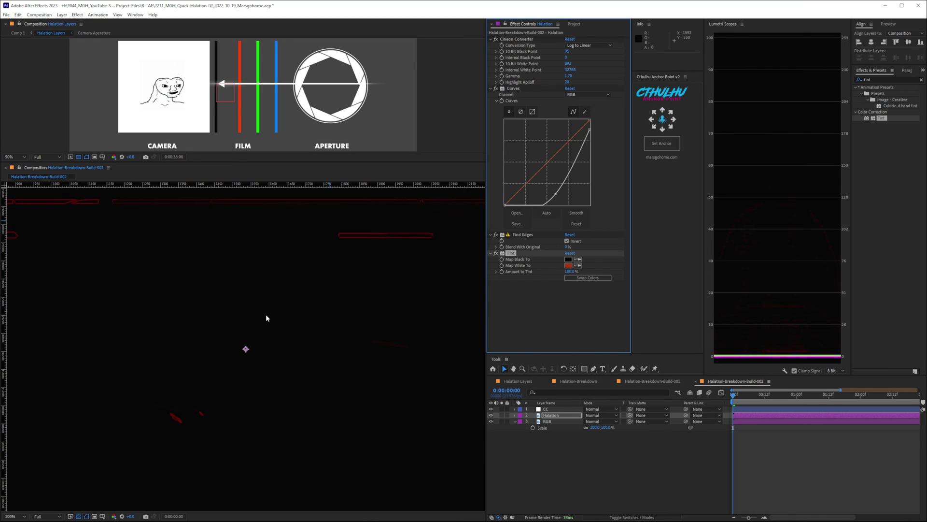
key("comma")
key("comma")
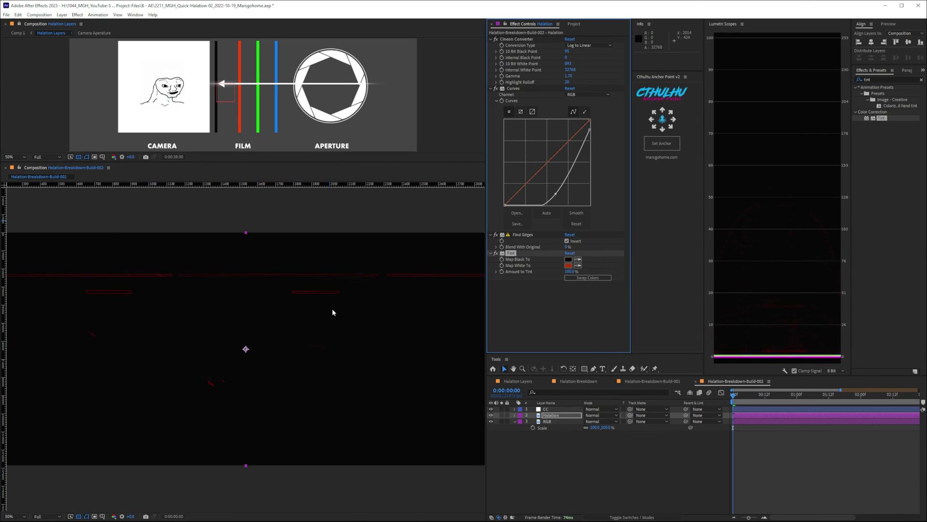
Step: Add Gaussian Blur to the Halation layer with Blurriness 5.0
left_click(883, 80)
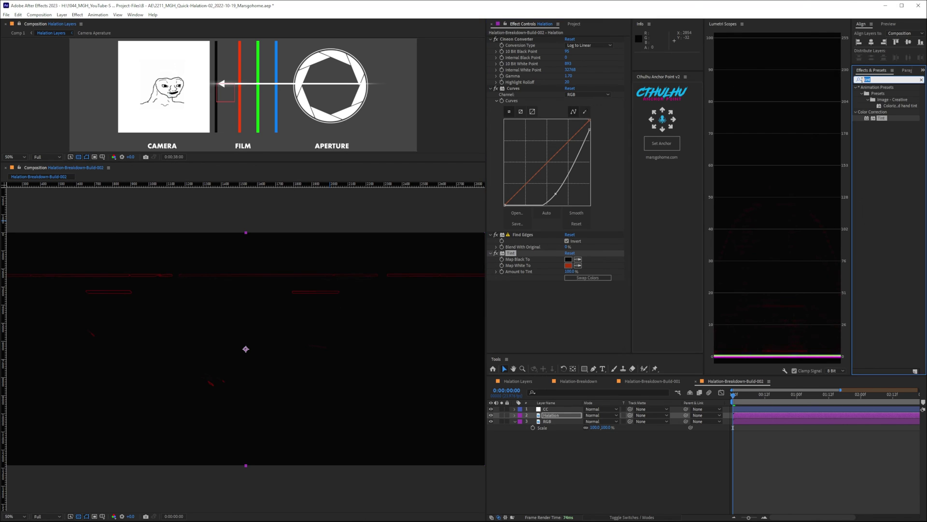
type("g")
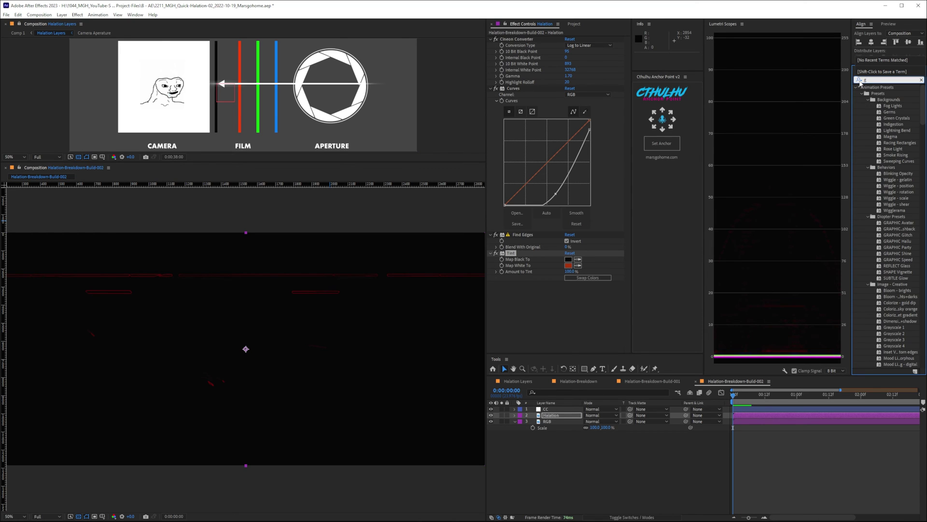
type("a")
left_click(881, 150)
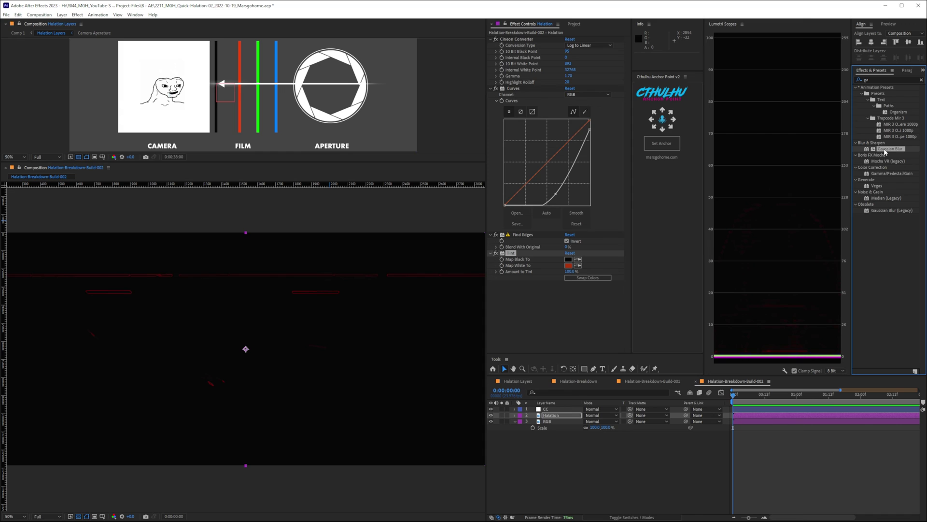
left_click_drag(885, 152, 600, 306)
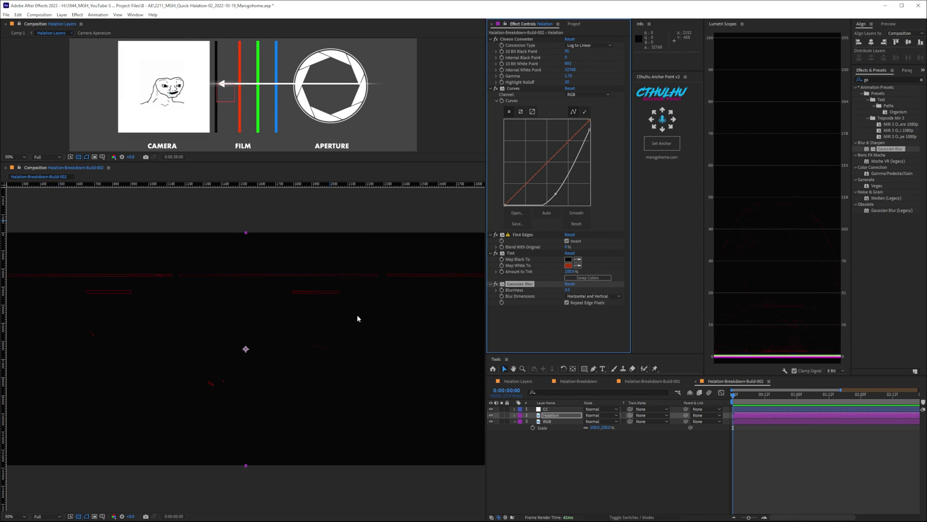
key("period")
key("period")
left_click(567, 290)
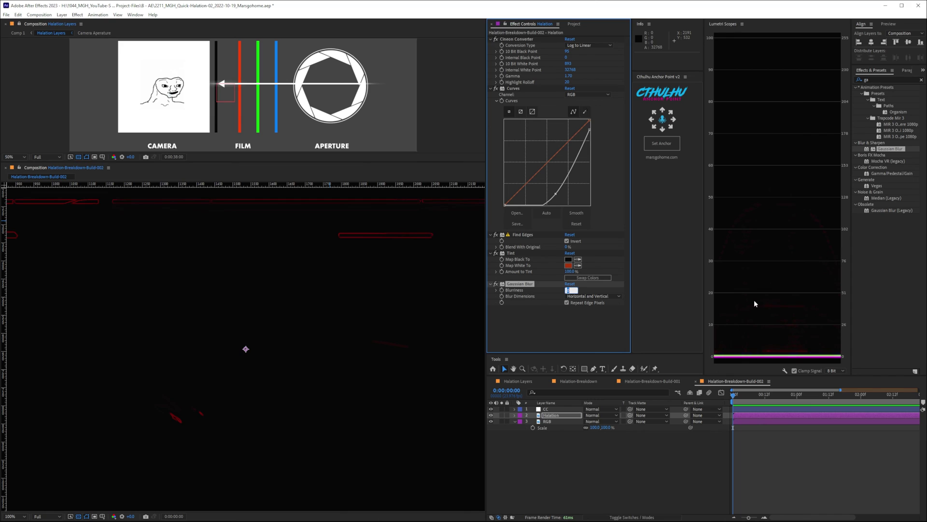
type("5")
key("Return")
Step: Set the Halation layer's blending mode to Add
left_click(612, 417)
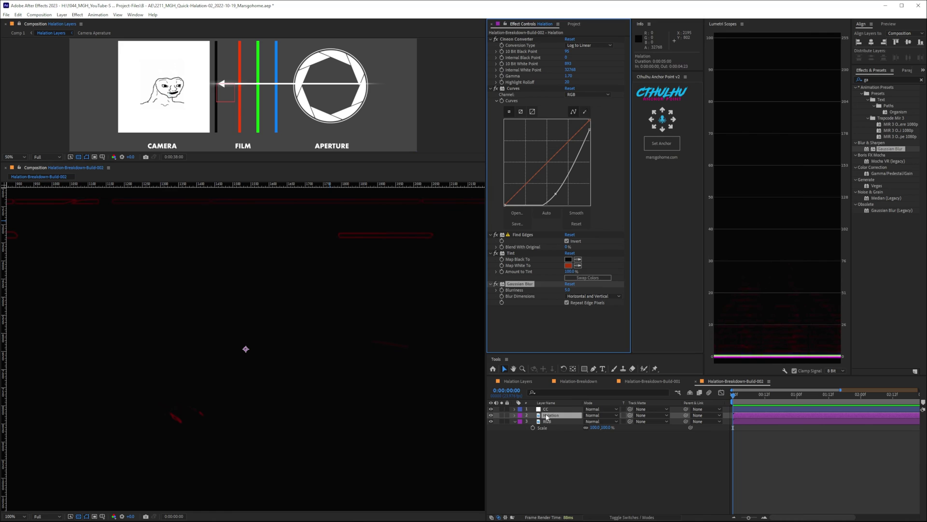
left_click(599, 415)
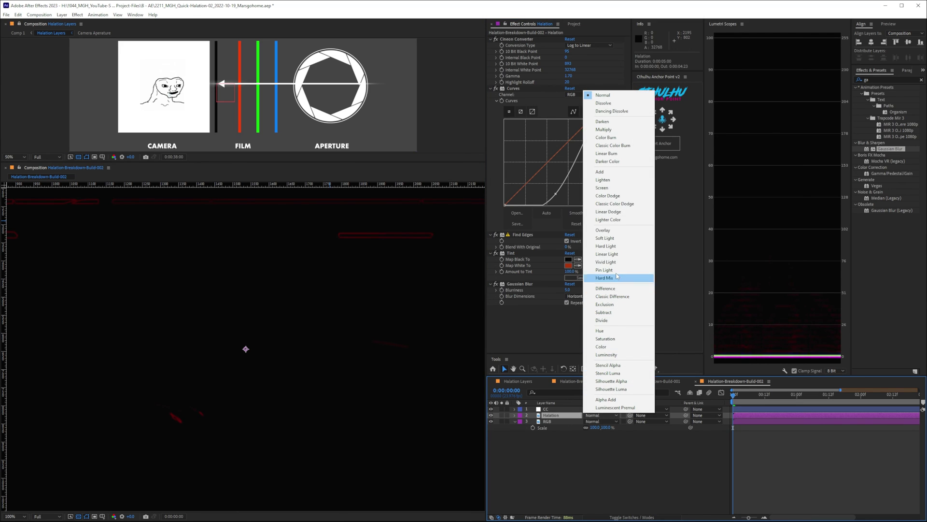
left_click(610, 177)
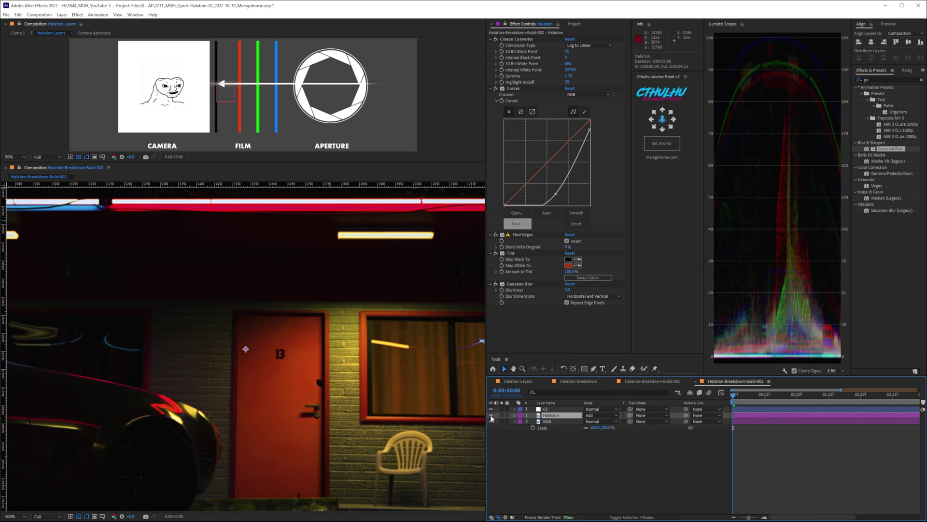
key("comma")
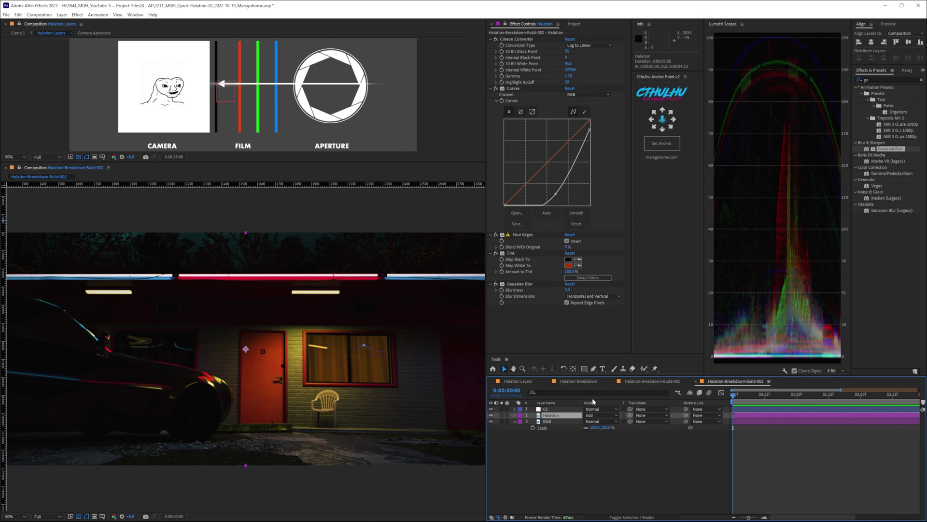
Step: Delete all the hand-built effects from the Halation layer
left_click(554, 329)
key("ctrl+a")
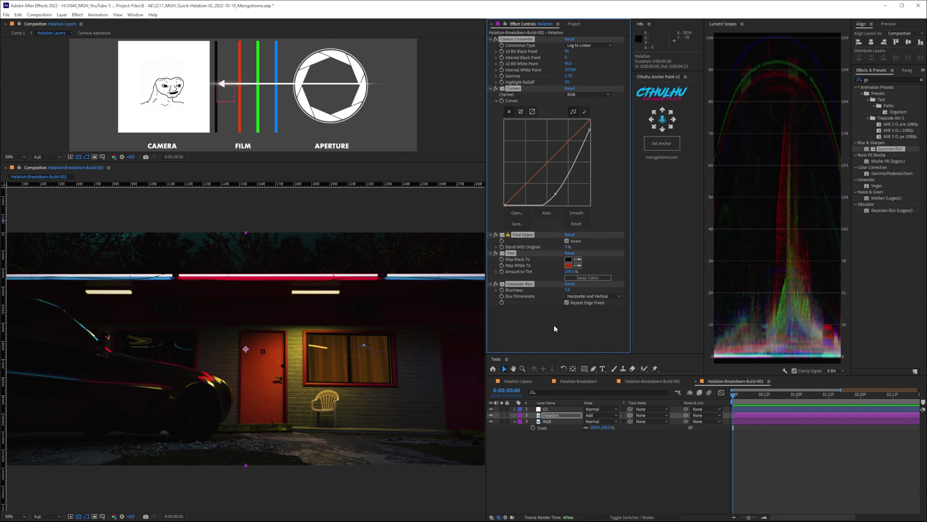
key("Delete")
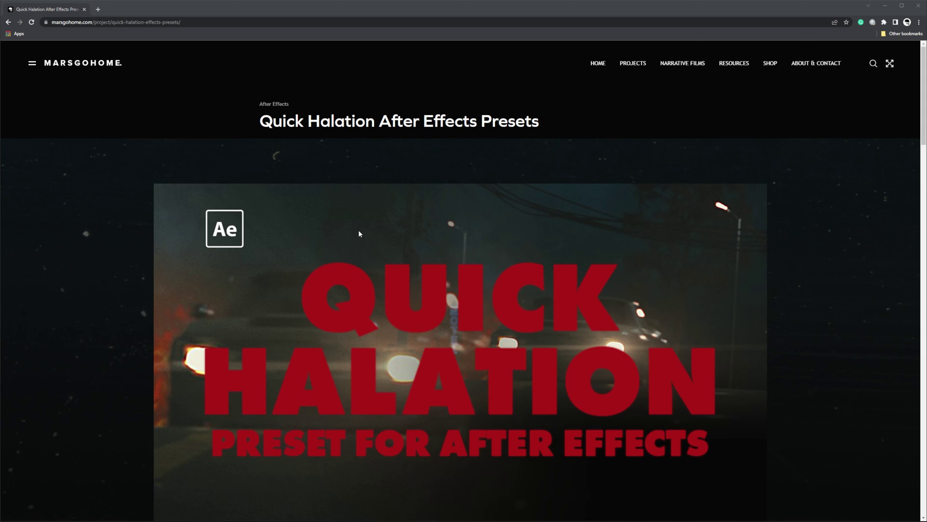
Step: Scroll the marsgohome page down to the Quick Halation name-your-price product listing
scroll(375, 309, "down", 1)
scroll(375, 313, "down", 8)
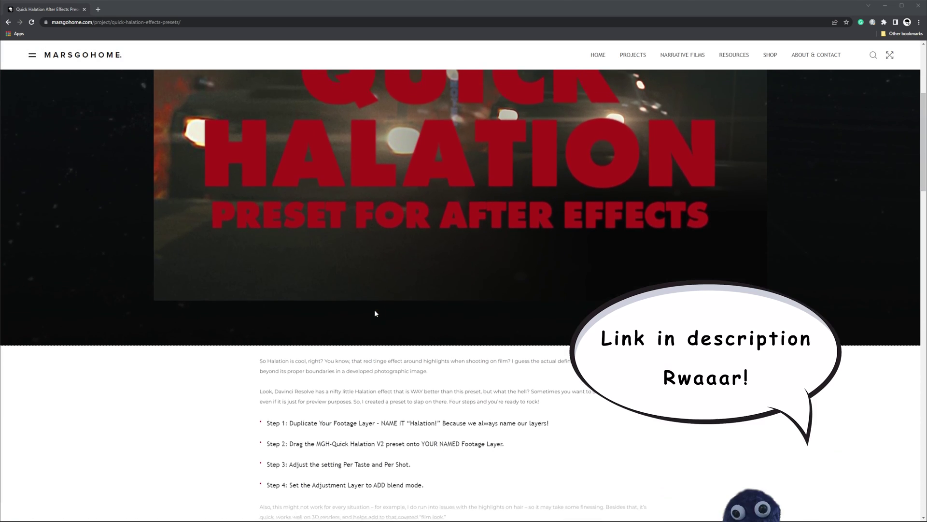
scroll(311, 356, "down", 10)
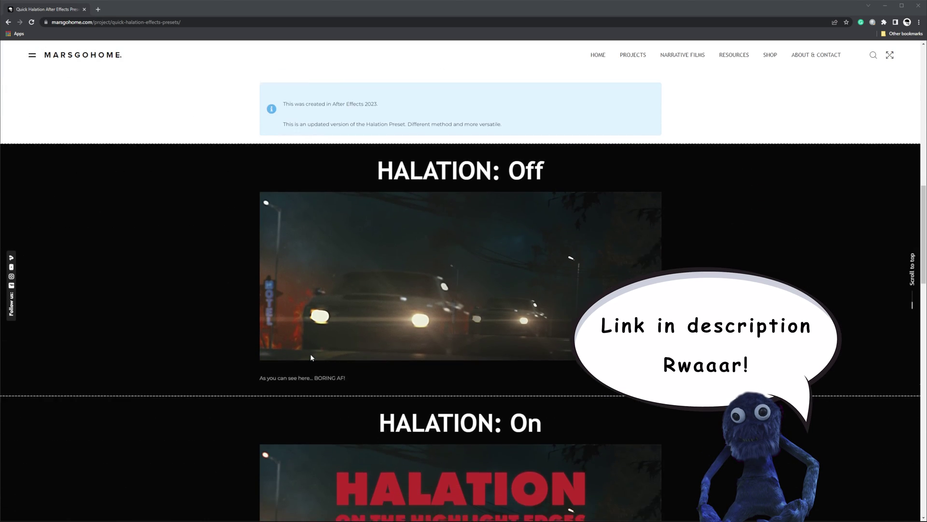
scroll(311, 357, "down", 7)
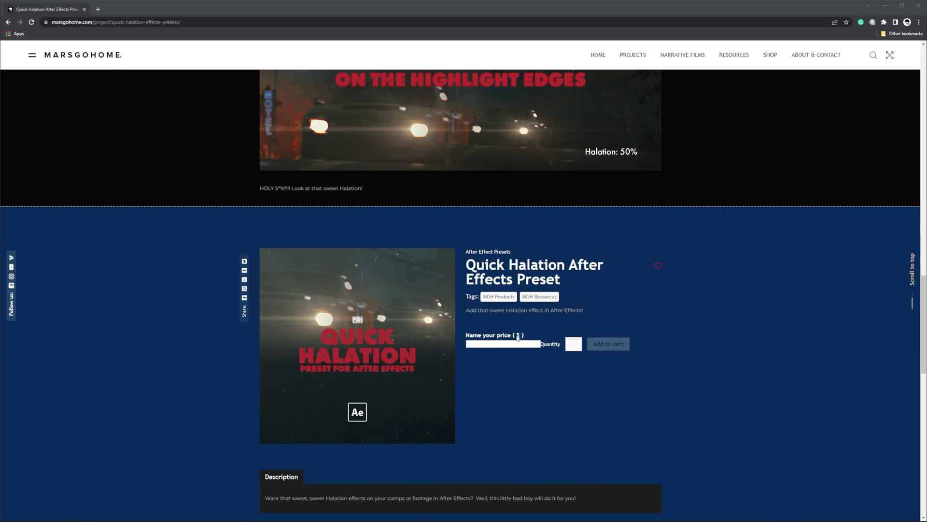
left_click_drag(527, 337, 485, 362)
left_click(444, 449)
scroll(420, 439, "down", 2)
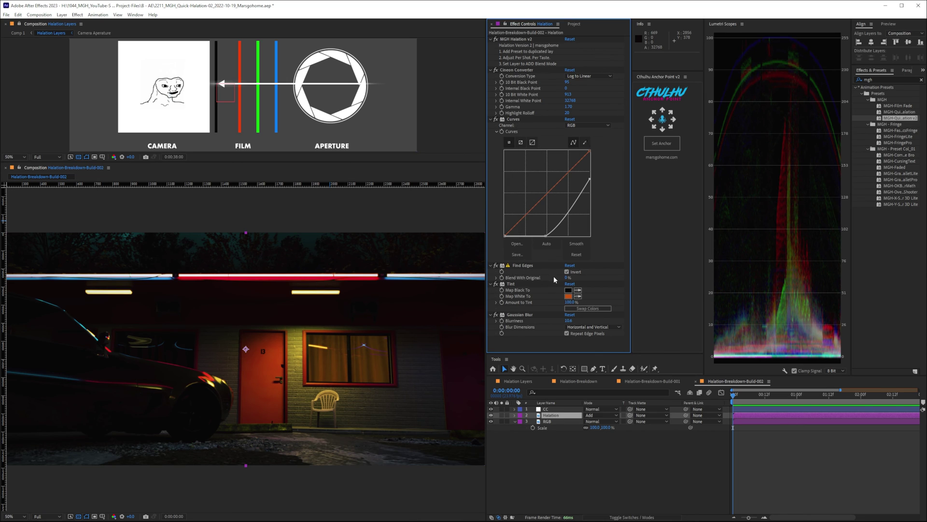
Step: Raise the top-right point of the MGH Halation v2 Curves graph to brighten the glow
left_click(535, 283)
left_click(533, 316)
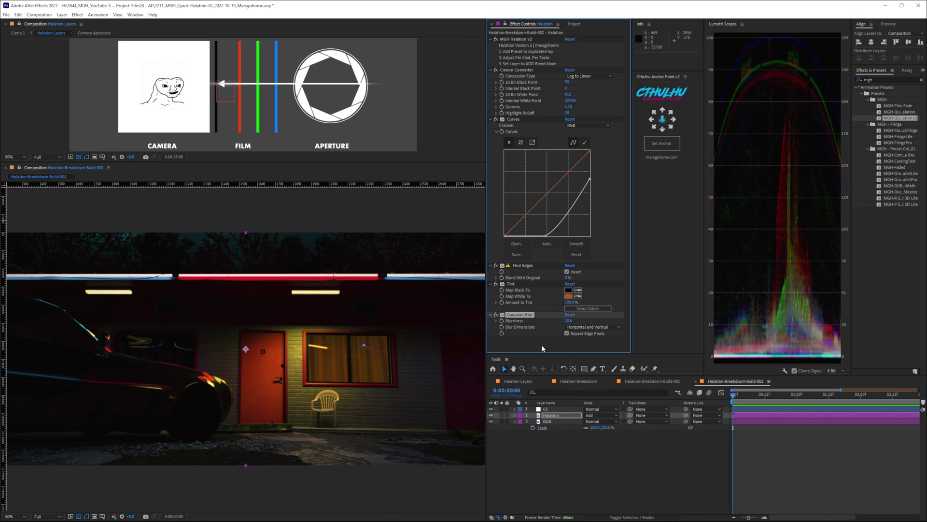
left_click_drag(589, 181, 589, 161)
left_click(570, 94)
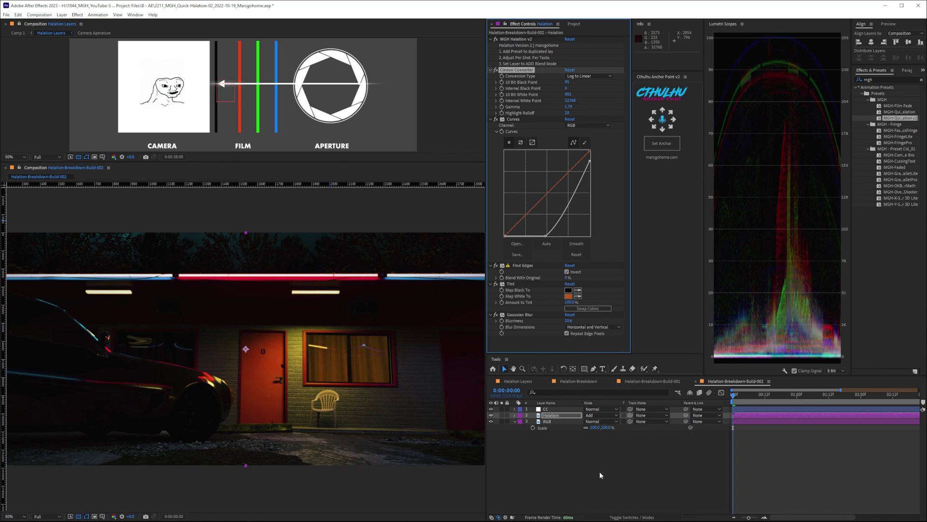